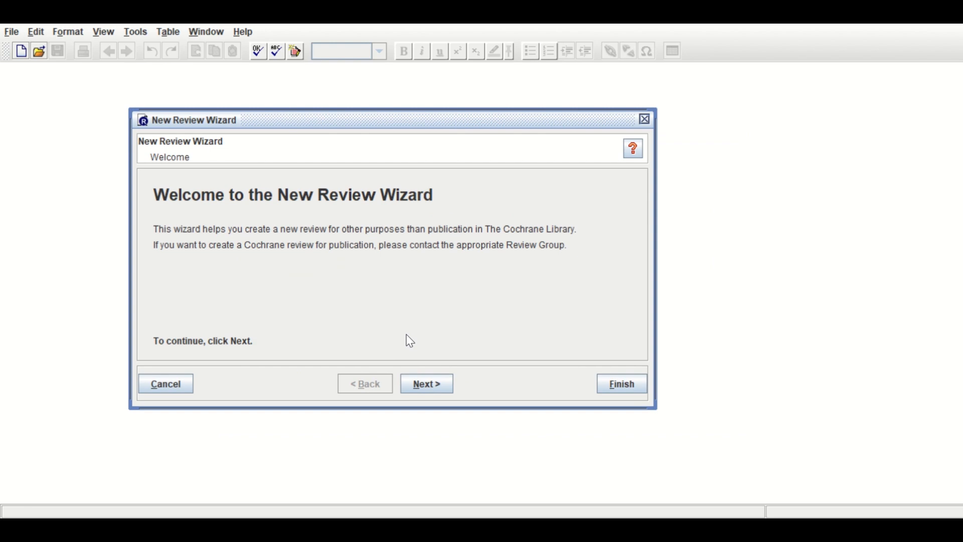
# Create an intervention review with intervention "MT" and health problem "LC", starting at the Full review stage
pyautogui.click(426, 389)
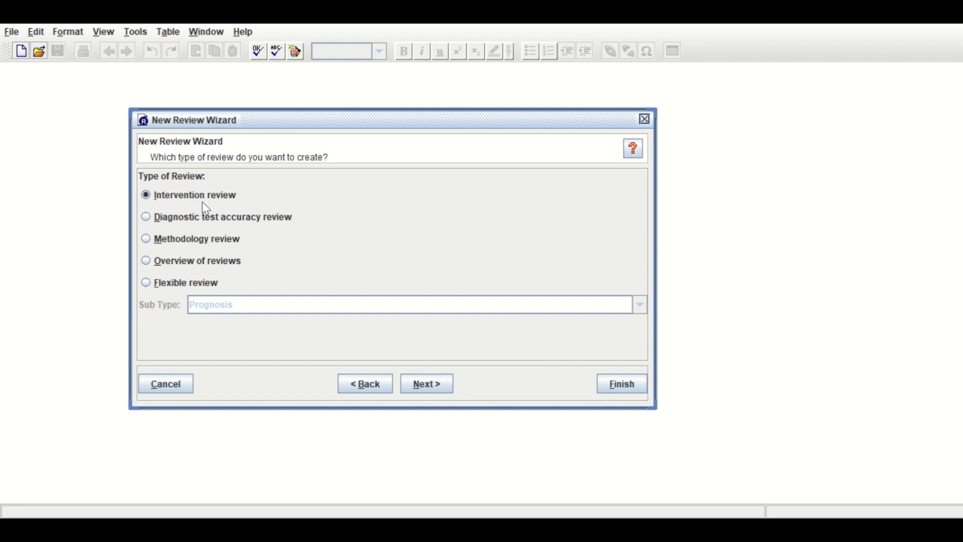
pyautogui.click(427, 386)
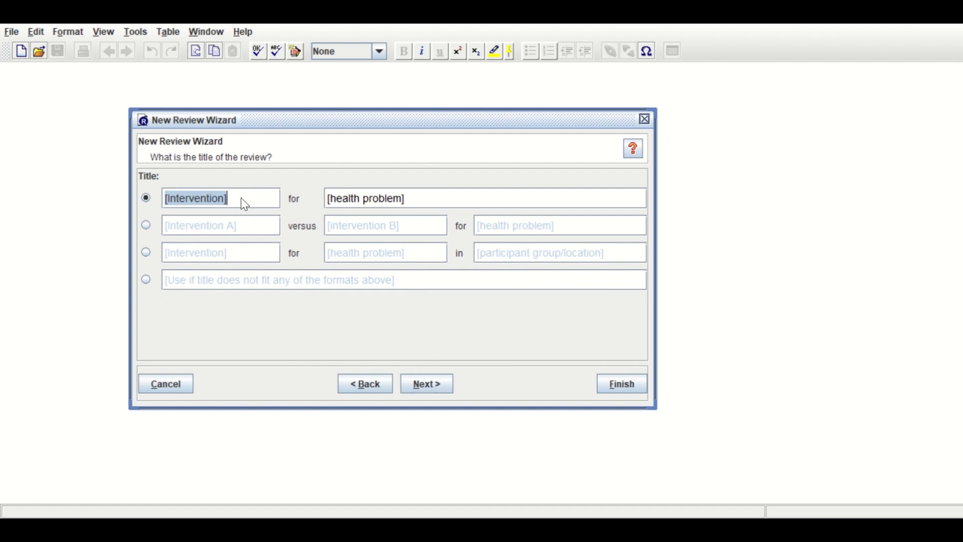
pyautogui.moveTo(241, 199); pyautogui.dragTo(157, 198)
pyautogui.write('MT')
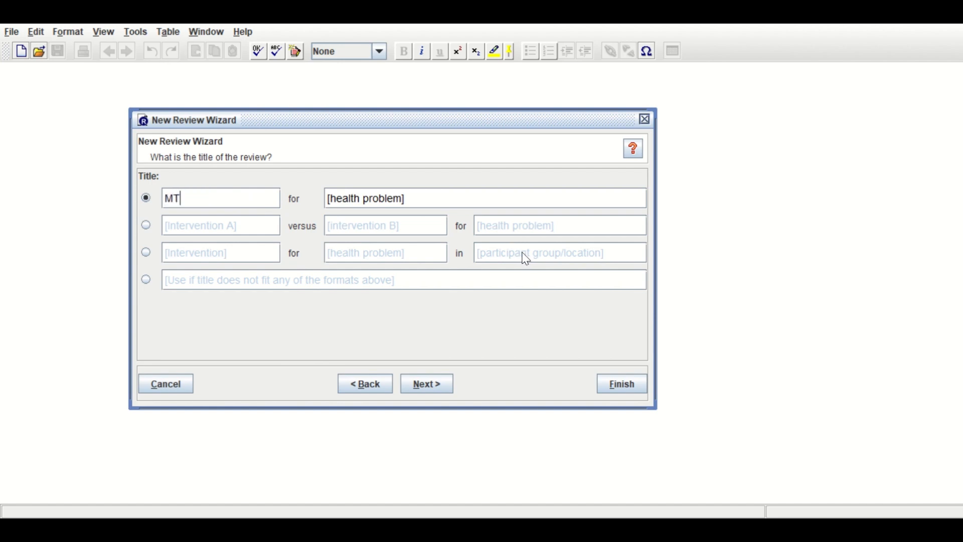
pyautogui.click(332, 199)
pyautogui.moveTo(332, 197); pyautogui.dragTo(449, 197)
pyautogui.write('LC')
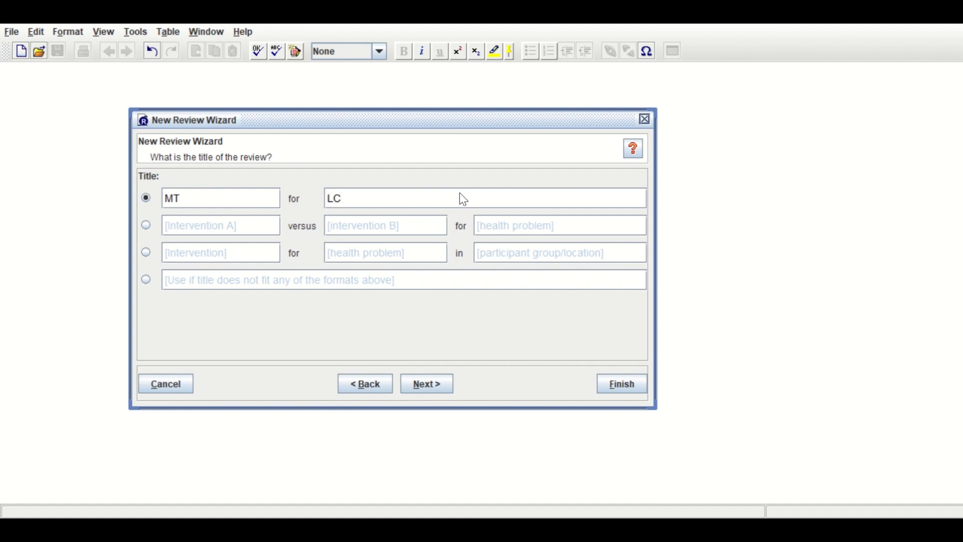
pyautogui.click(429, 388)
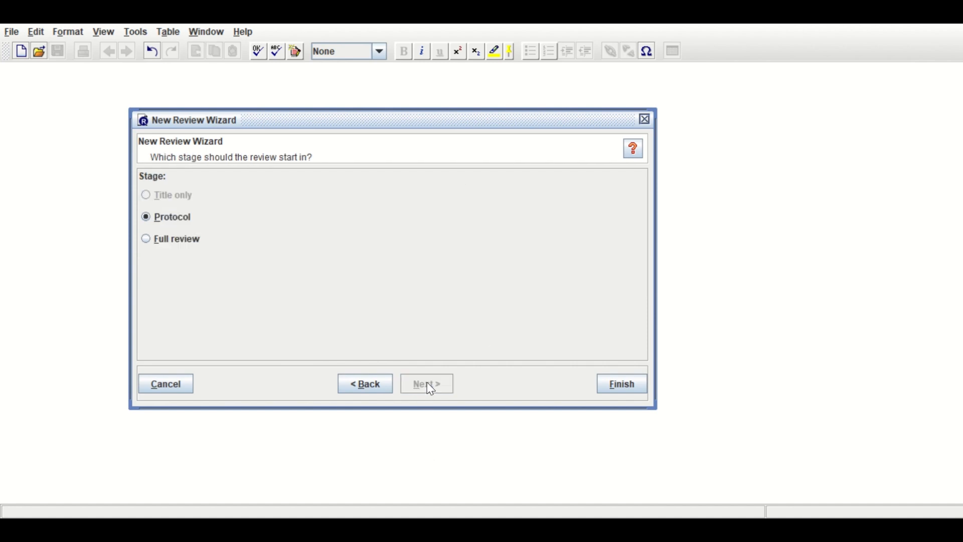
pyautogui.click(173, 246)
pyautogui.click(622, 384)
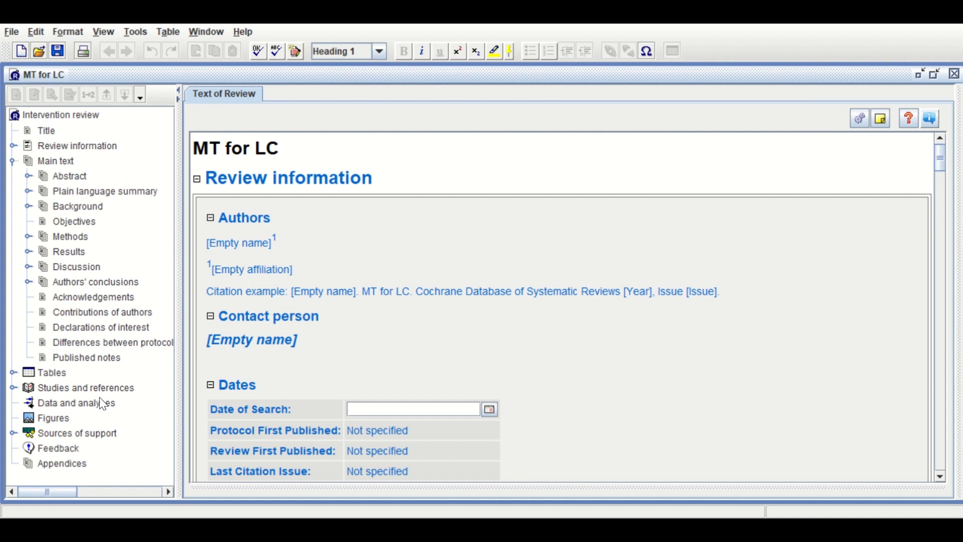
# Start adding a study under References to studies, placing it in the Included studies section
pyautogui.hscroll(1, 99, 396)
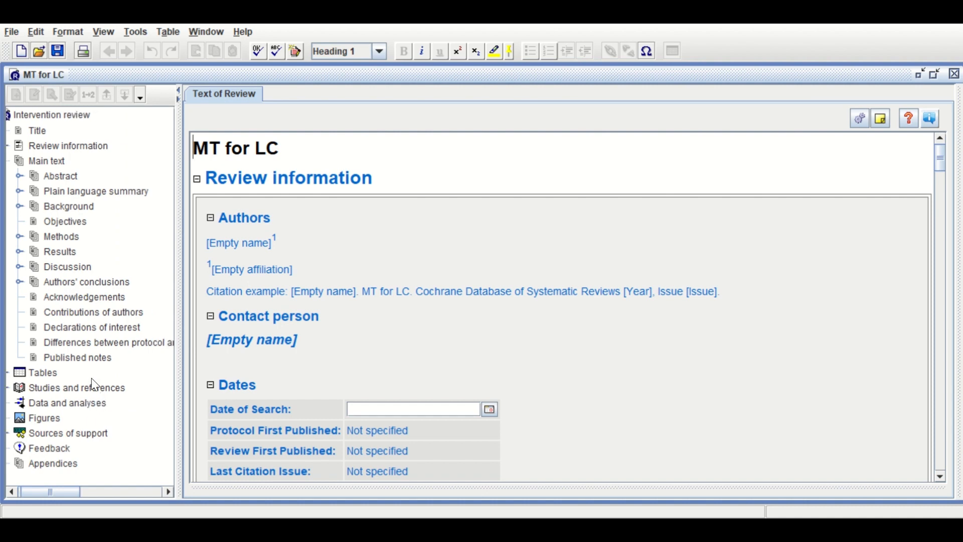
pyautogui.click(64, 389)
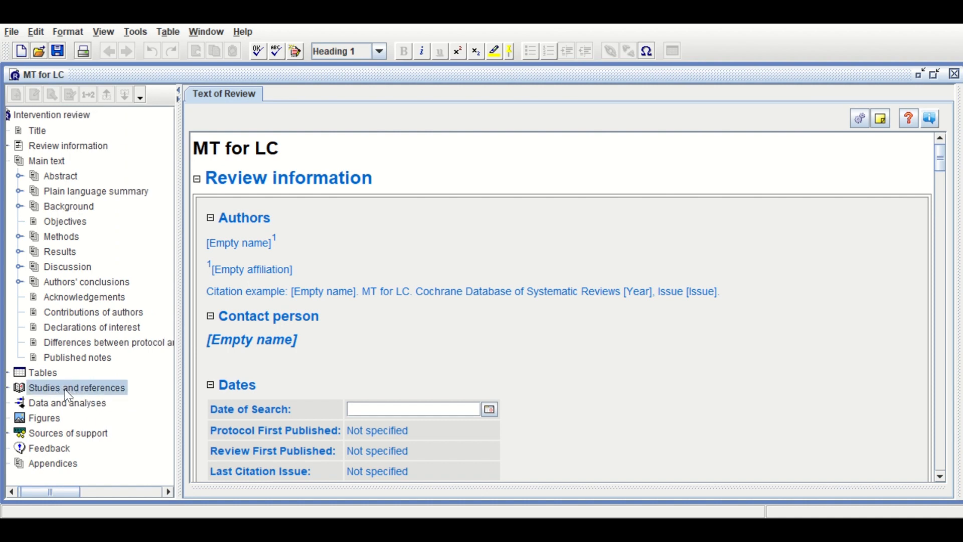
pyautogui.doubleClick(65, 389)
pyautogui.click(70, 404)
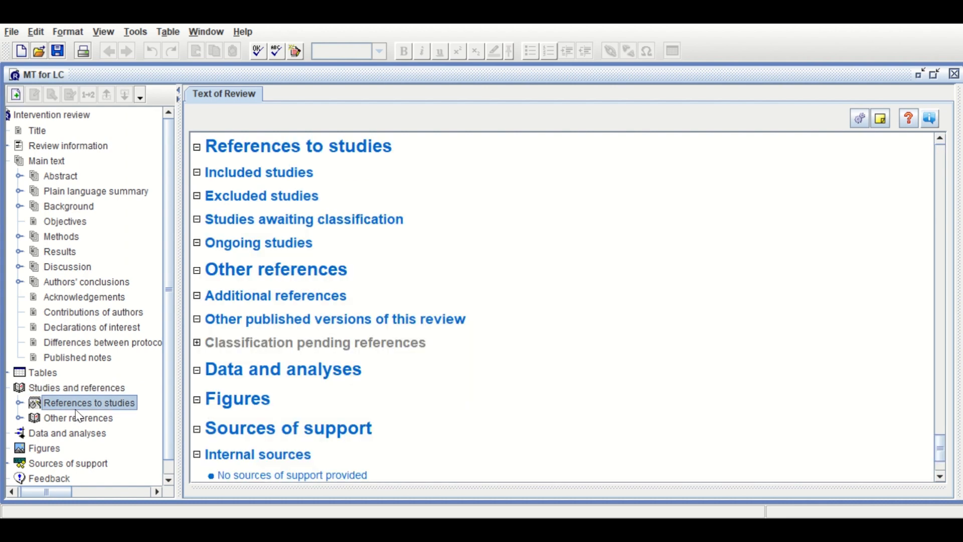
pyautogui.rightClick(89, 405)
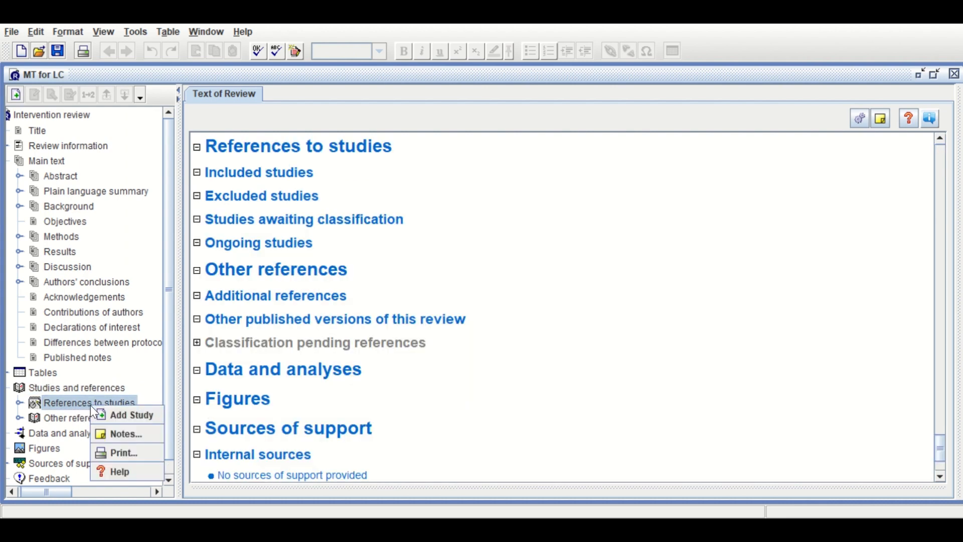
pyautogui.click(109, 417)
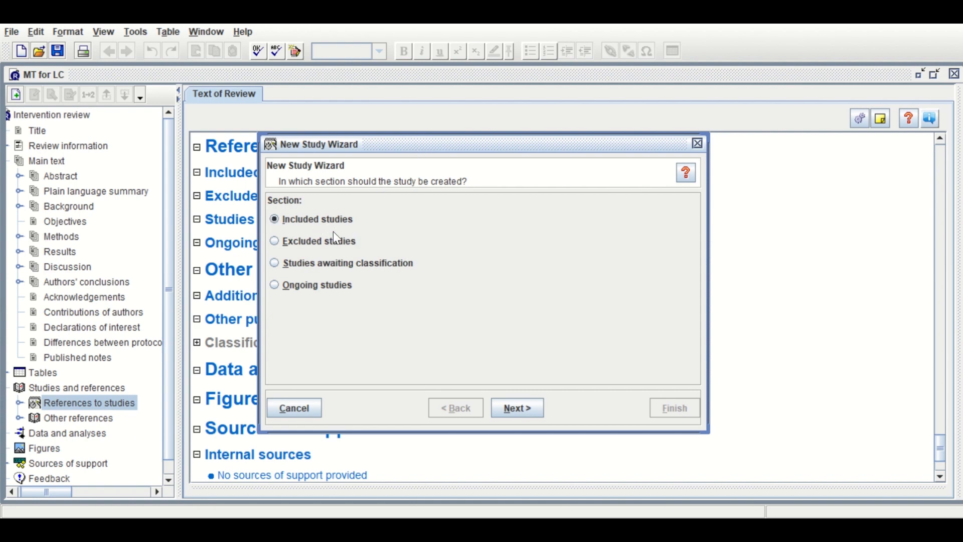
pyautogui.click(507, 408)
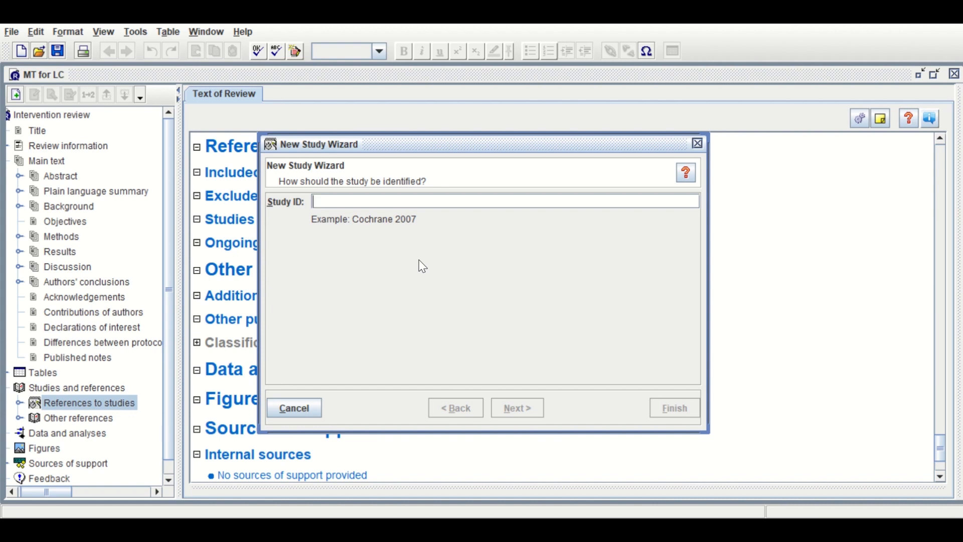
# Identify the study as "Study 2016" with published data only and no extra identifiers, and continue with another study in the same section
pyautogui.write('Study')
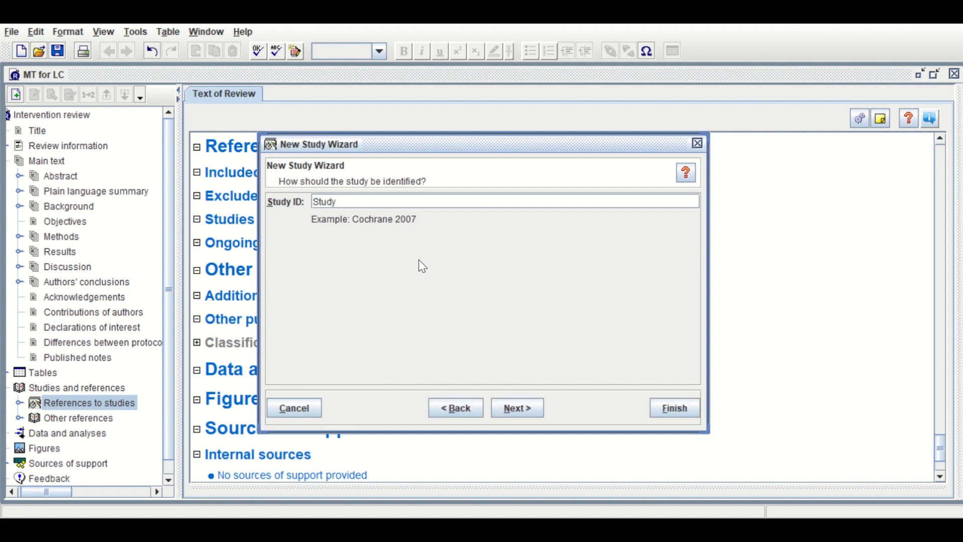
pyautogui.write(' 2016')
pyautogui.click(523, 408)
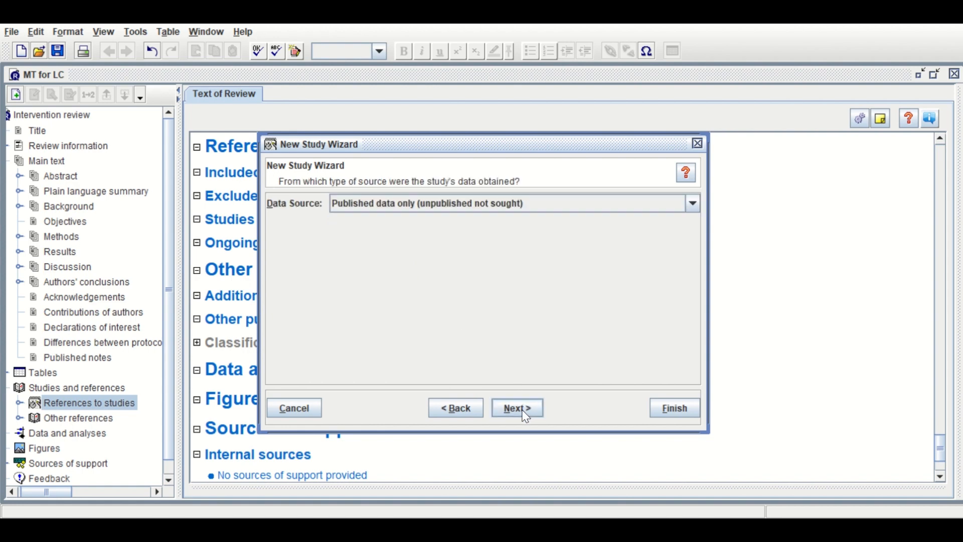
pyautogui.click(526, 414)
pyautogui.click(527, 414)
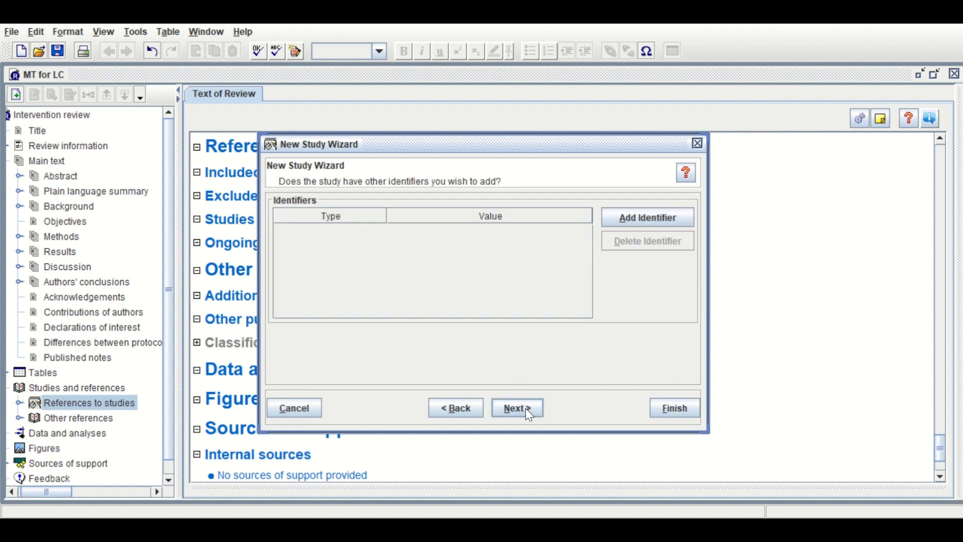
pyautogui.click(528, 414)
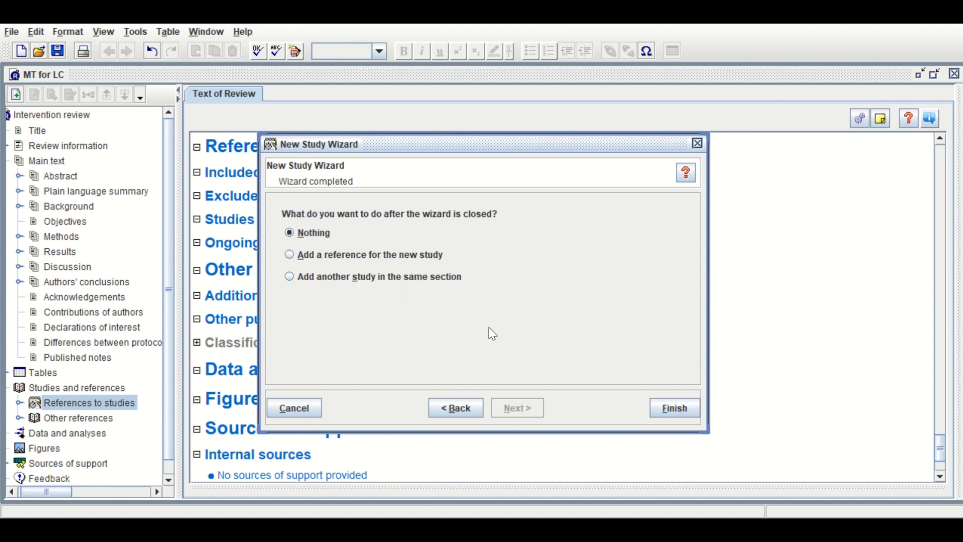
pyautogui.click(343, 276)
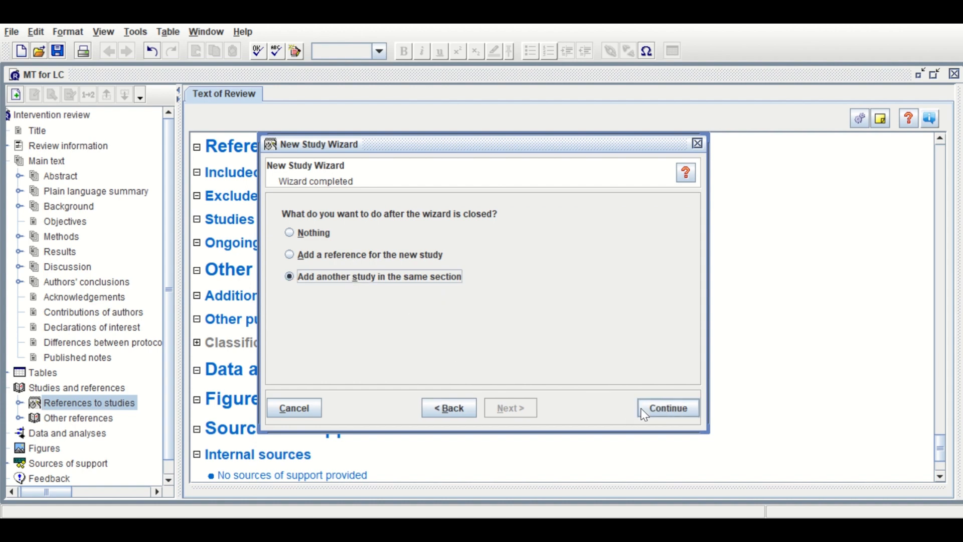
pyautogui.click(656, 412)
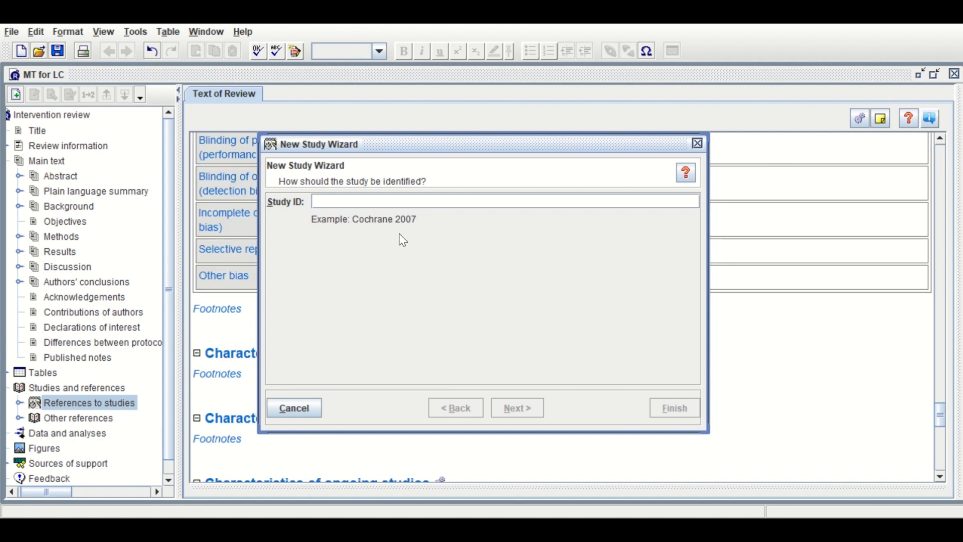
# Add an included study with ID "Study 2019", keeping the default details, and continue with another study in the same section
pyautogui.write('Study')
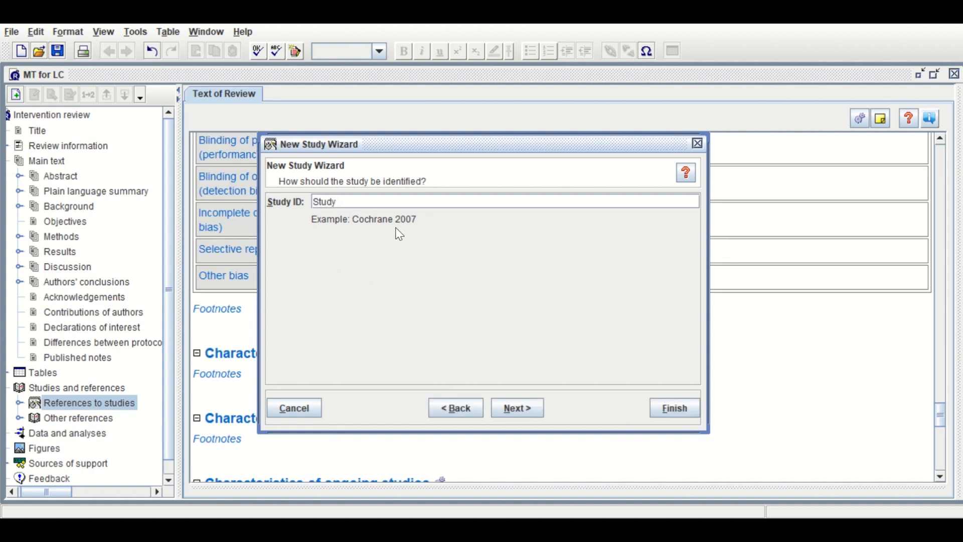
pyautogui.write(' 2019')
pyautogui.click(510, 404)
pyautogui.click(510, 406)
pyautogui.click(512, 409)
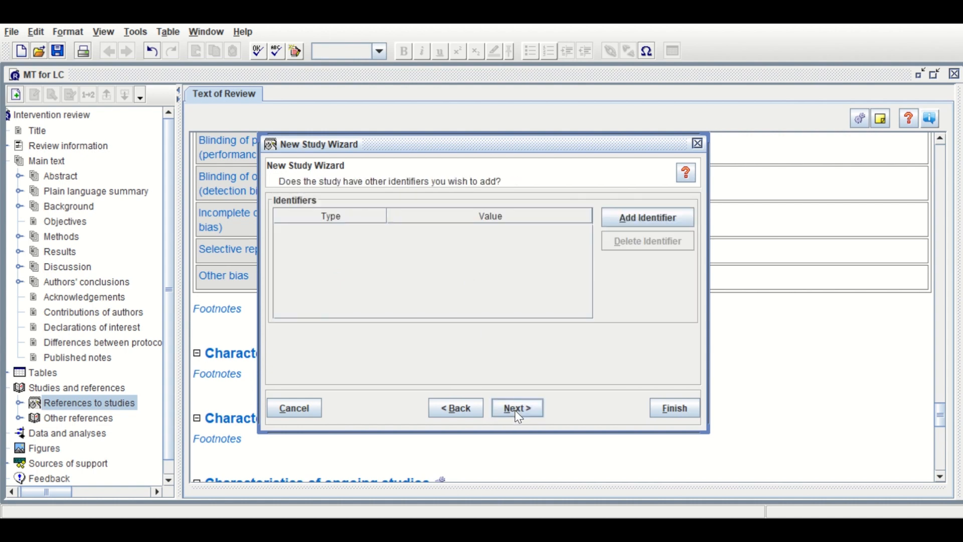
pyautogui.click(518, 417)
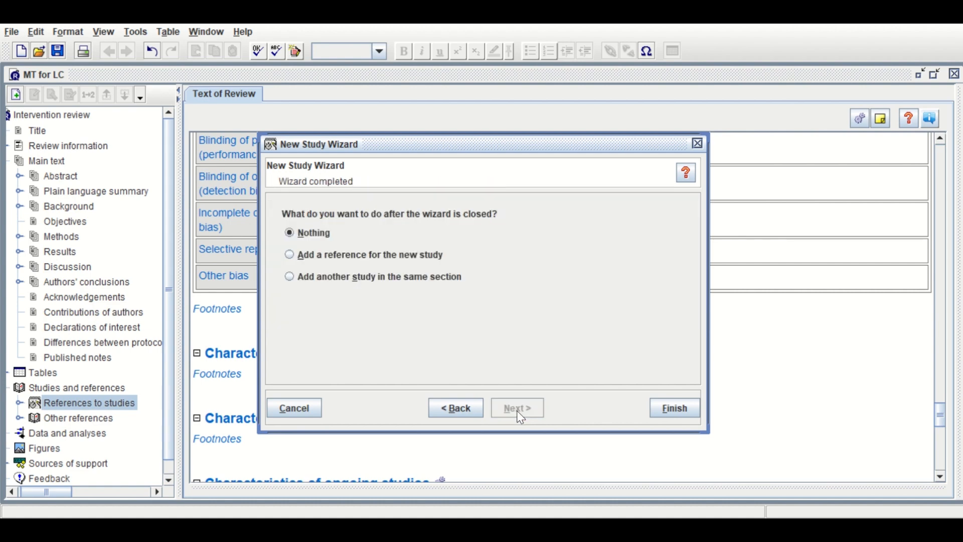
pyautogui.click(342, 276)
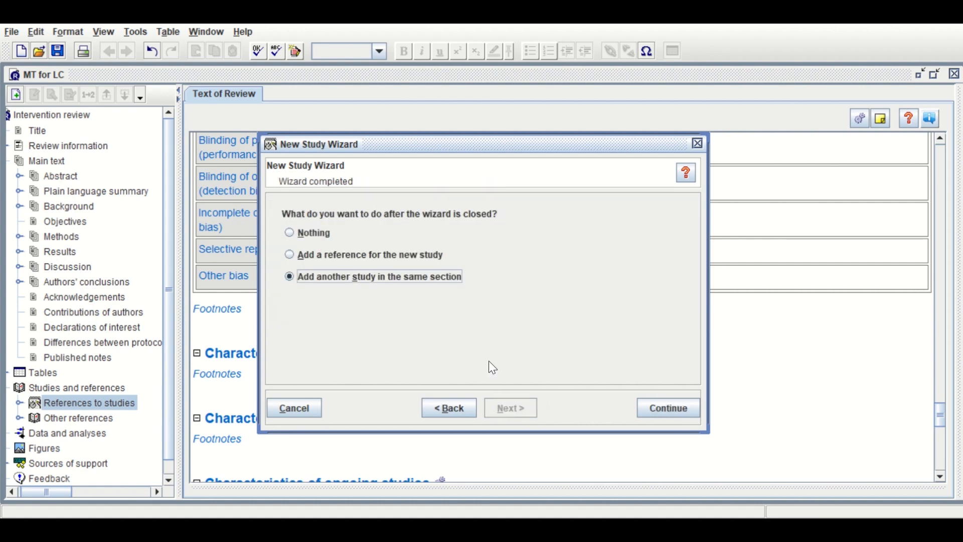
pyautogui.click(662, 411)
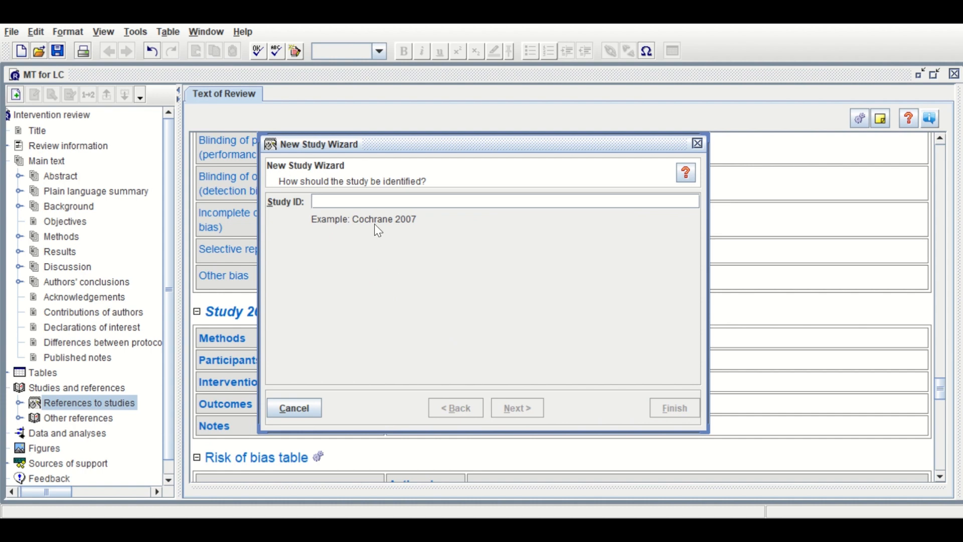
# Add an included study with ID "Study 2022", keeping the default details, and continue with another study in the same section
pyautogui.write('Study')
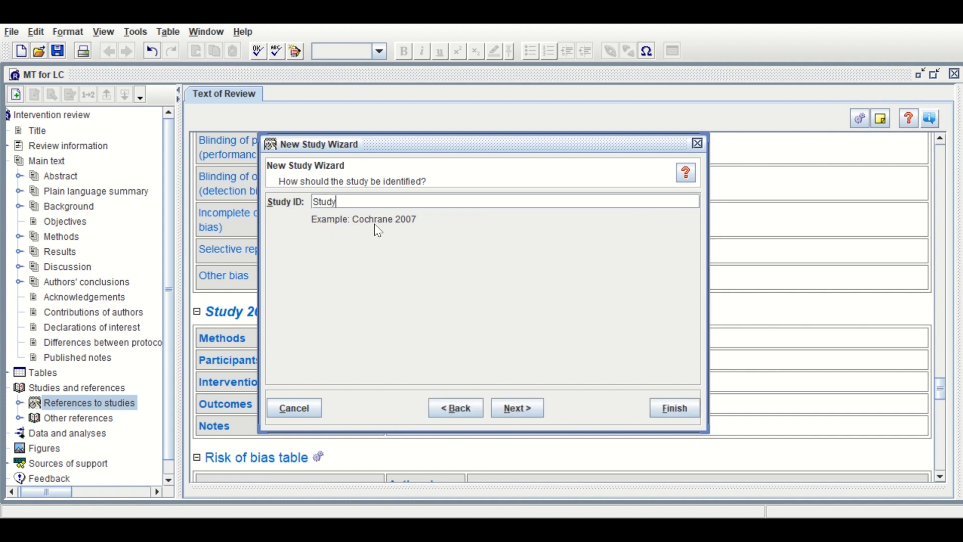
pyautogui.write(' 2022')
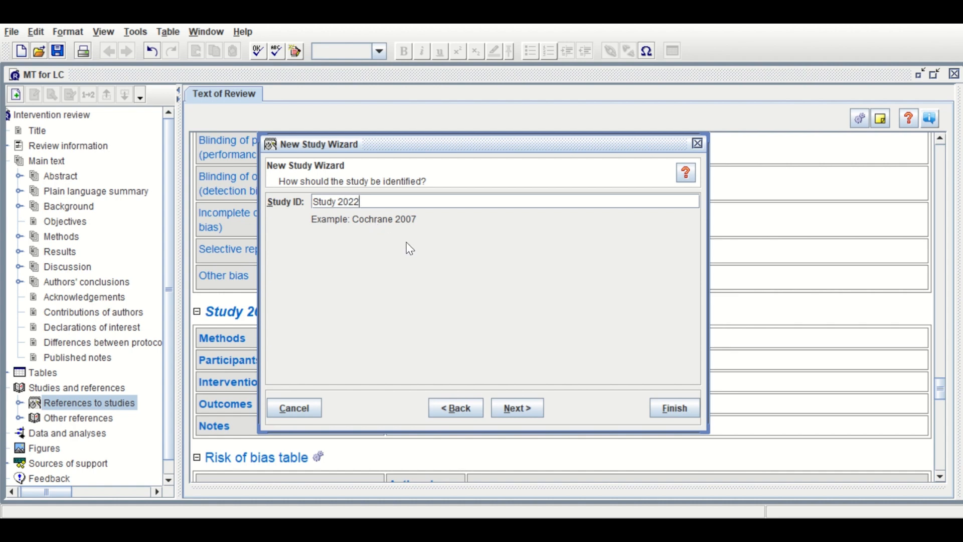
pyautogui.click(520, 415)
pyautogui.click(523, 416)
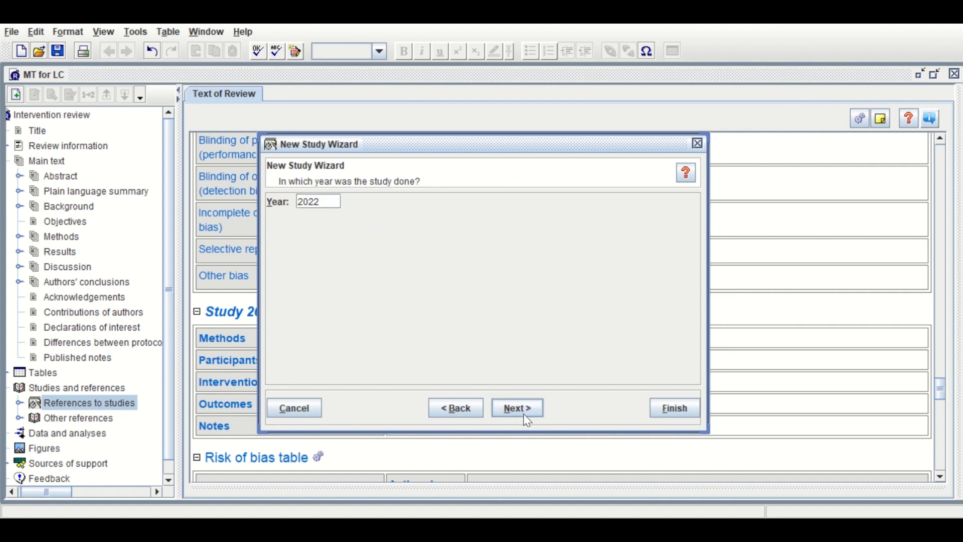
pyautogui.click(525, 416)
pyautogui.click(527, 418)
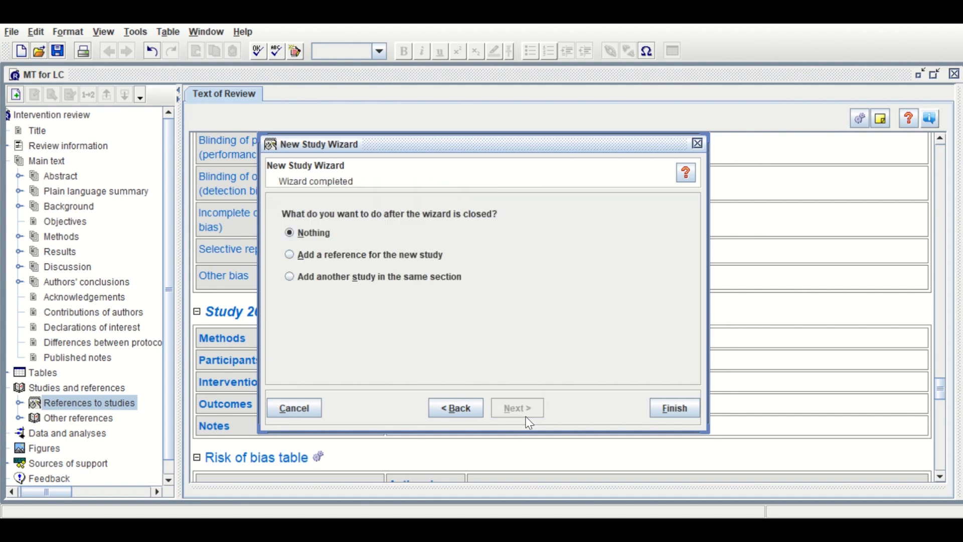
pyautogui.click(419, 277)
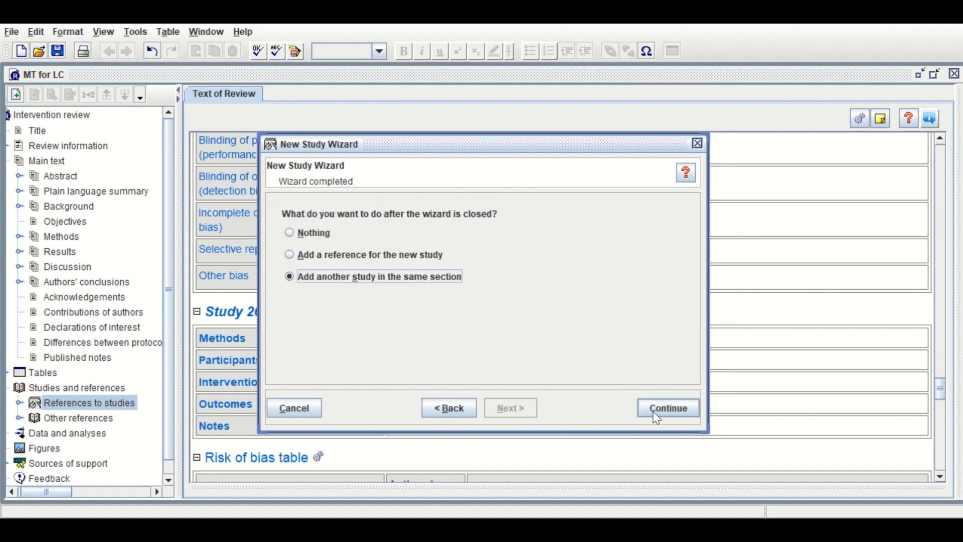
pyautogui.click(658, 412)
# Add the last included study with ID "Srudy 2023" and finish the wizard with no follow-up action
pyautogui.write('S')
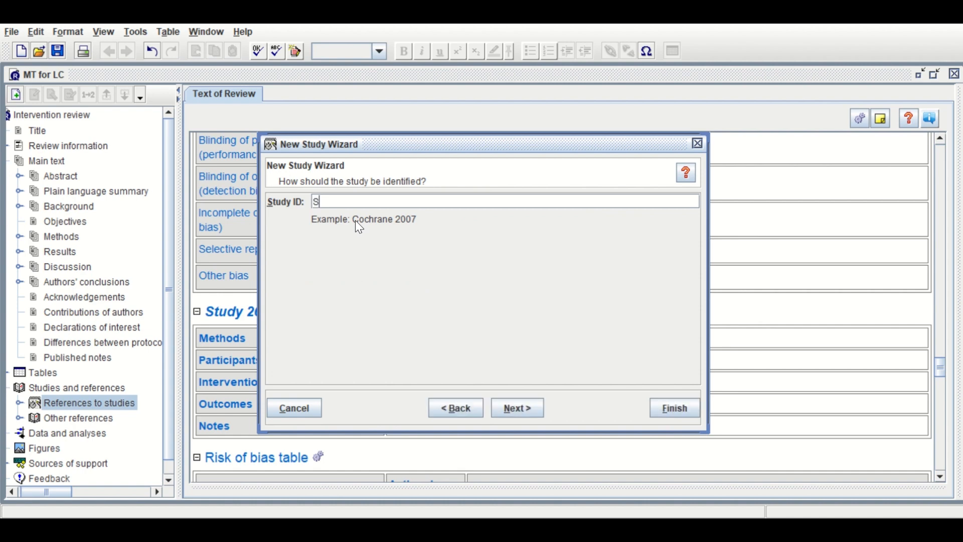
pyautogui.write('rudy 2023')
pyautogui.click(517, 409)
pyautogui.click(517, 410)
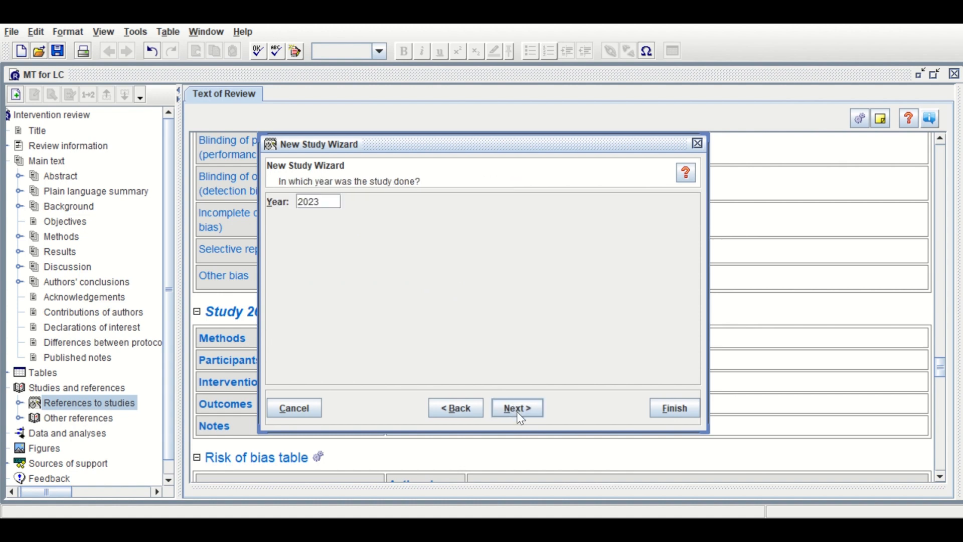
pyautogui.click(516, 411)
pyautogui.click(514, 412)
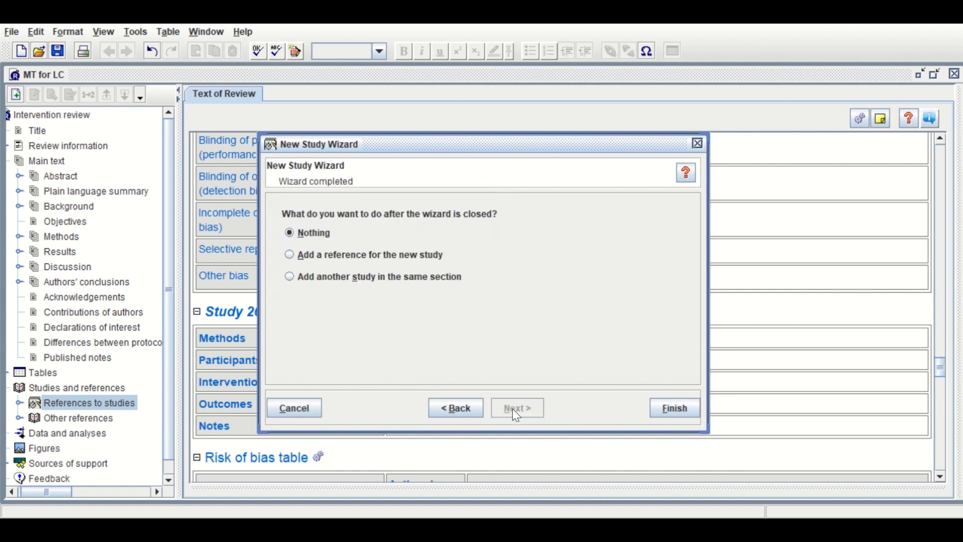
pyautogui.click(367, 275)
pyautogui.click(305, 233)
pyautogui.click(675, 408)
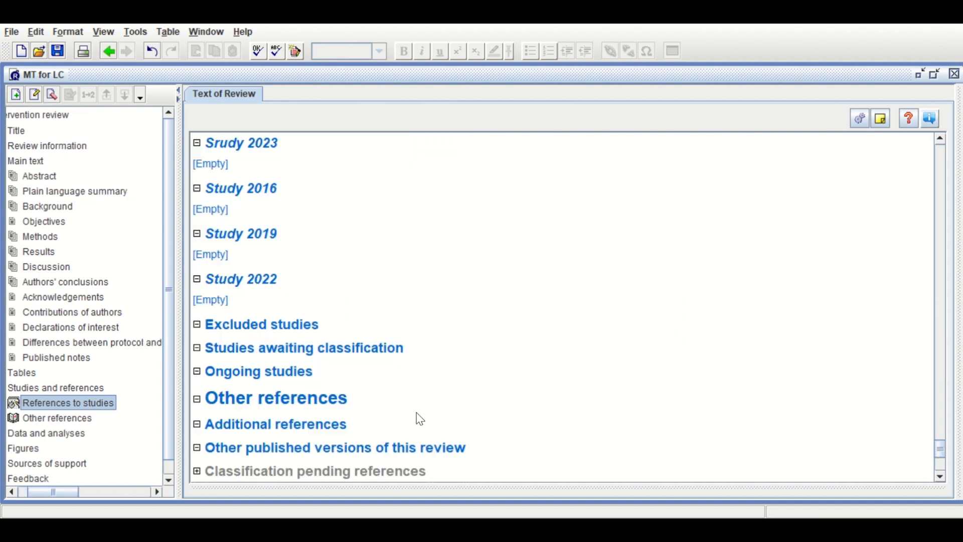
# Add a comparison named "MA LC RR" under Data and analyses and continue with adding an outcome under it
pyautogui.scroll(2, 316, 253)
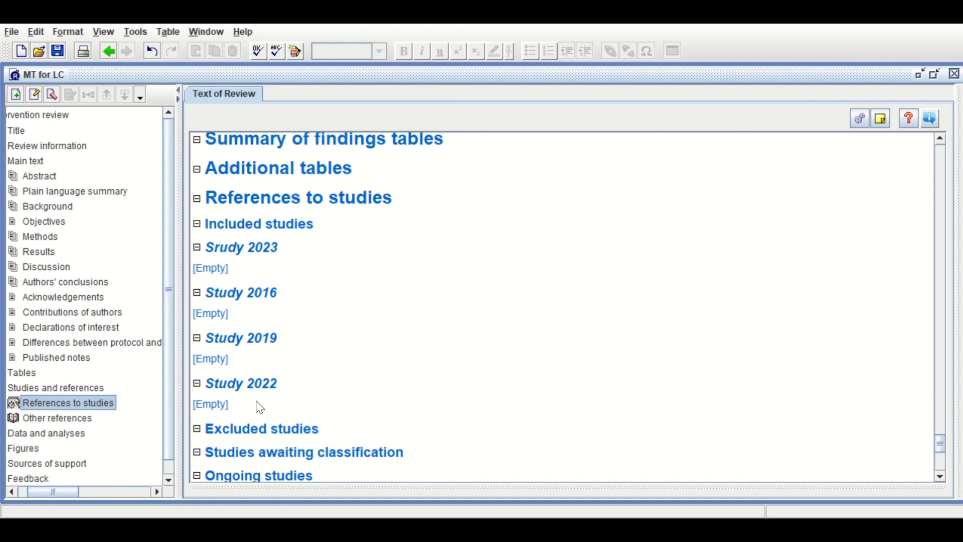
pyautogui.scroll(-1, 93, 409)
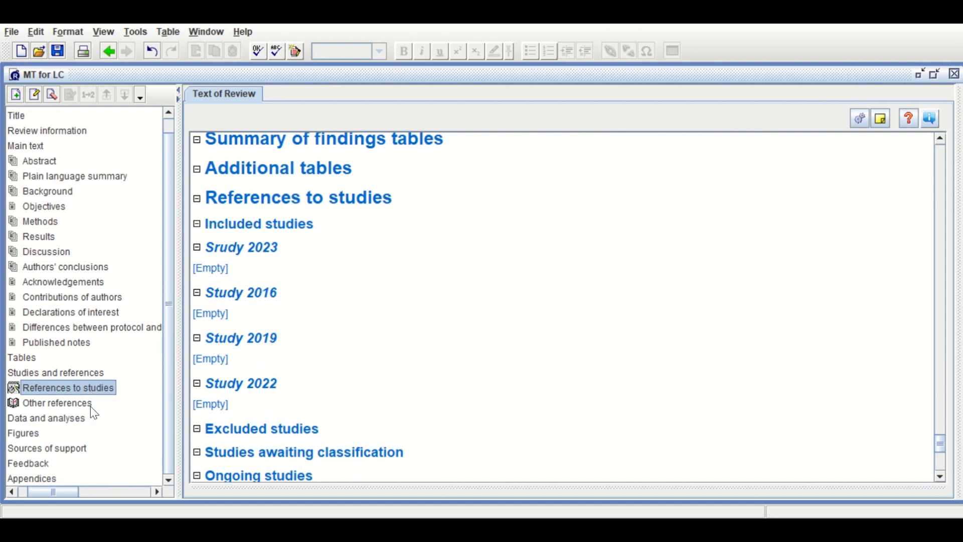
pyautogui.click(50, 421)
pyautogui.rightClick(47, 420)
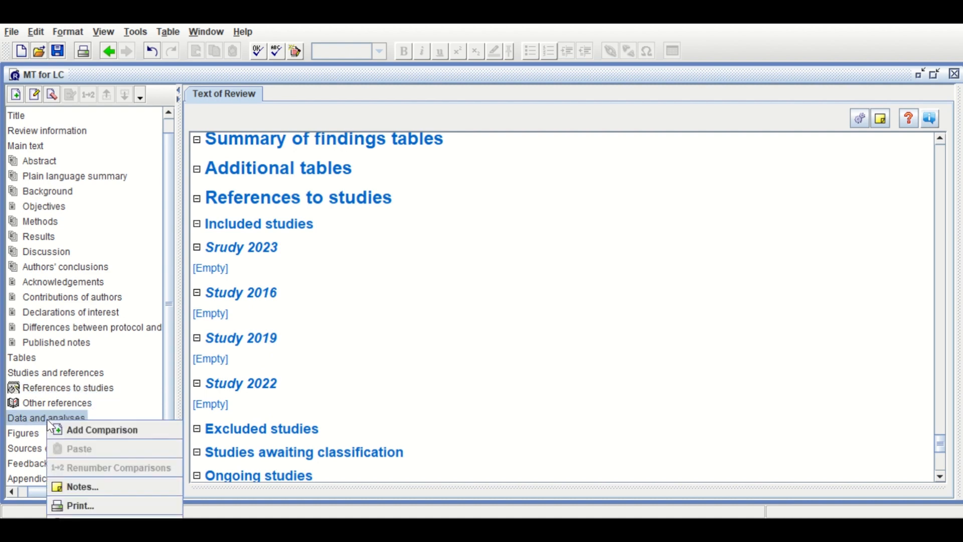
pyautogui.click(71, 430)
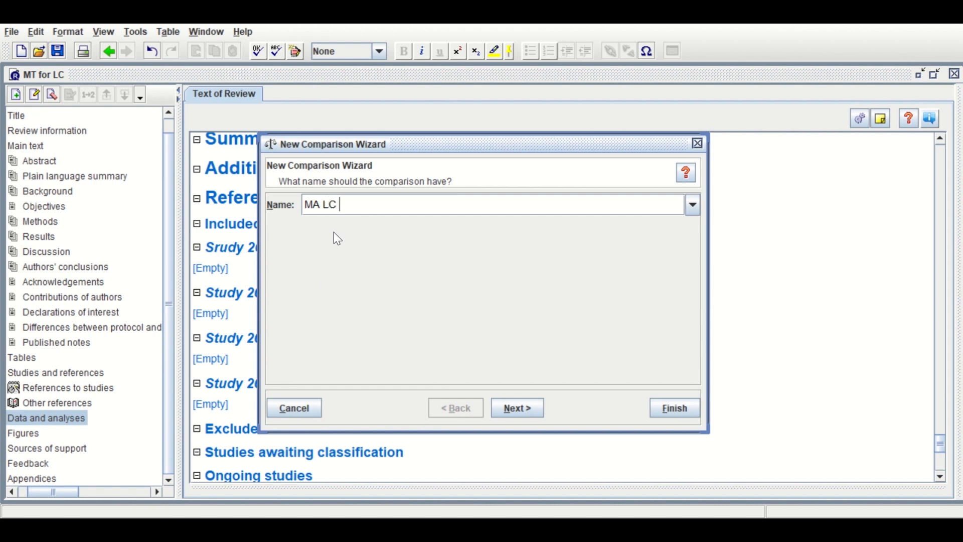
pyautogui.write('RR')
pyautogui.click(517, 407)
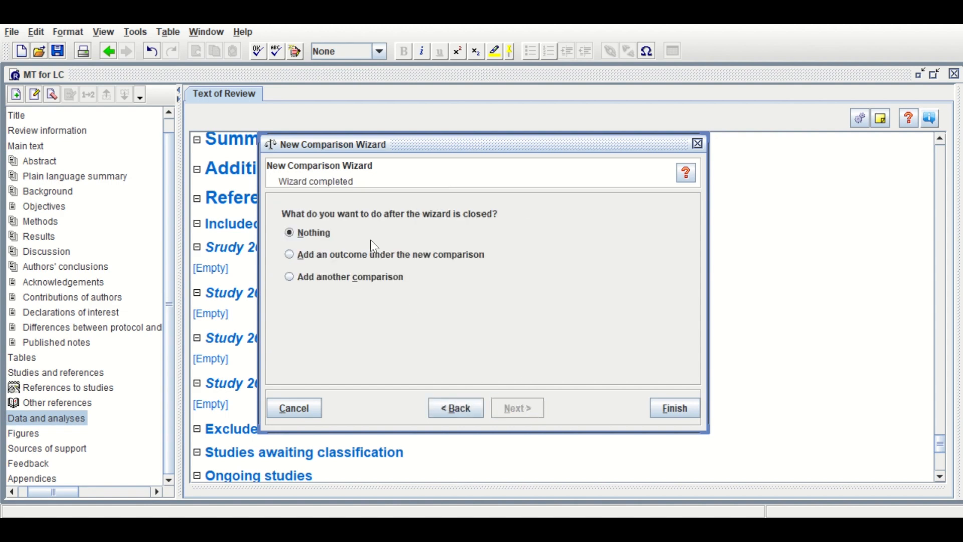
pyautogui.click(292, 256)
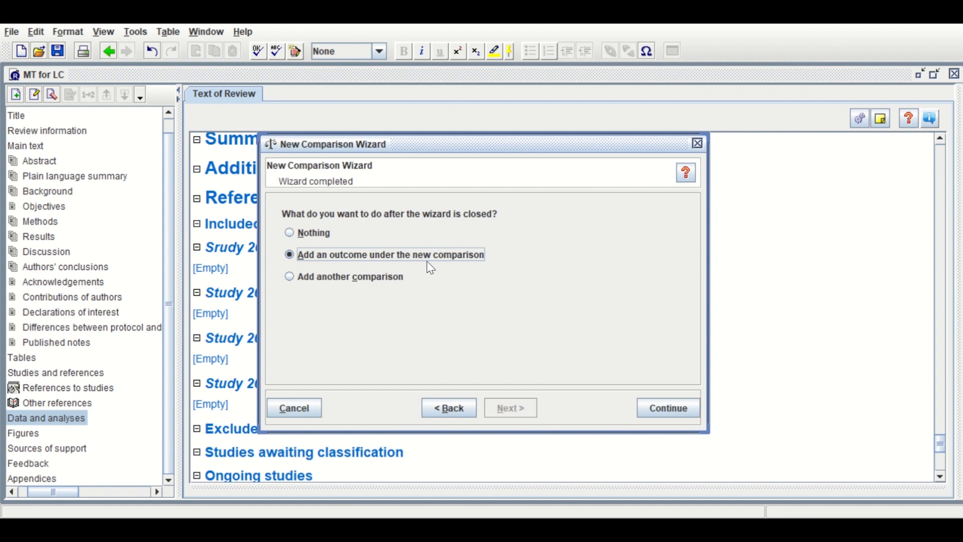
pyautogui.click(665, 409)
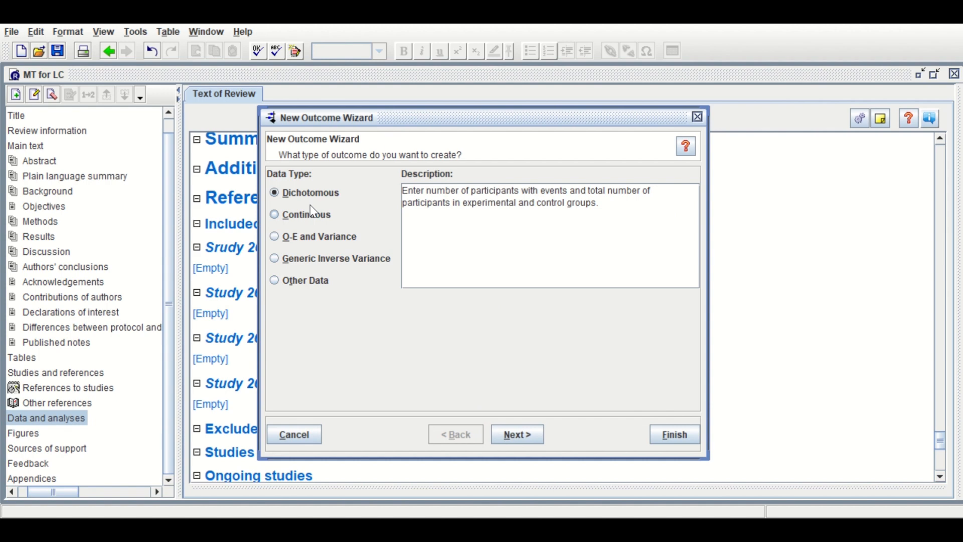
# Define a dichotomous outcome named "MA LC RR", keeping the group labels Experimental and Control
pyautogui.click(515, 435)
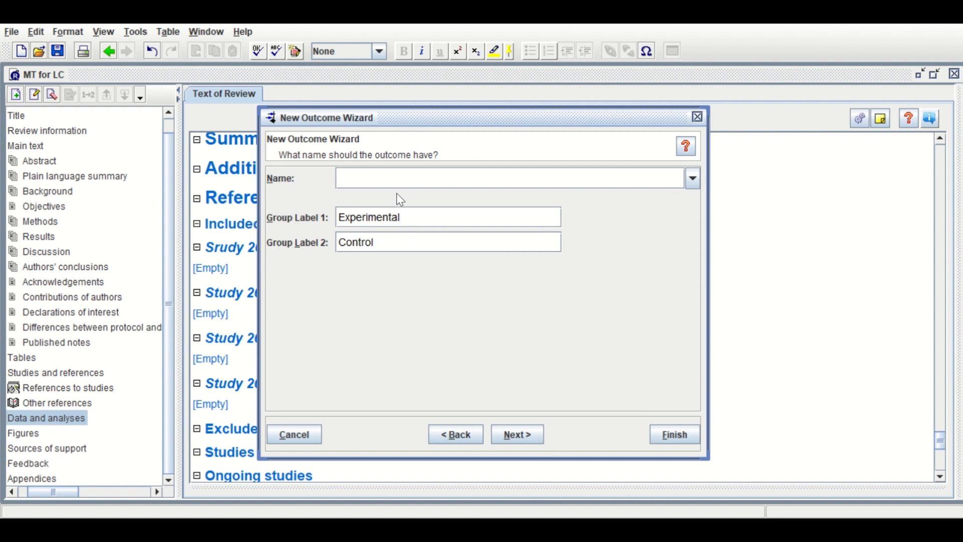
pyautogui.write('MA LC RR')
pyautogui.click(517, 435)
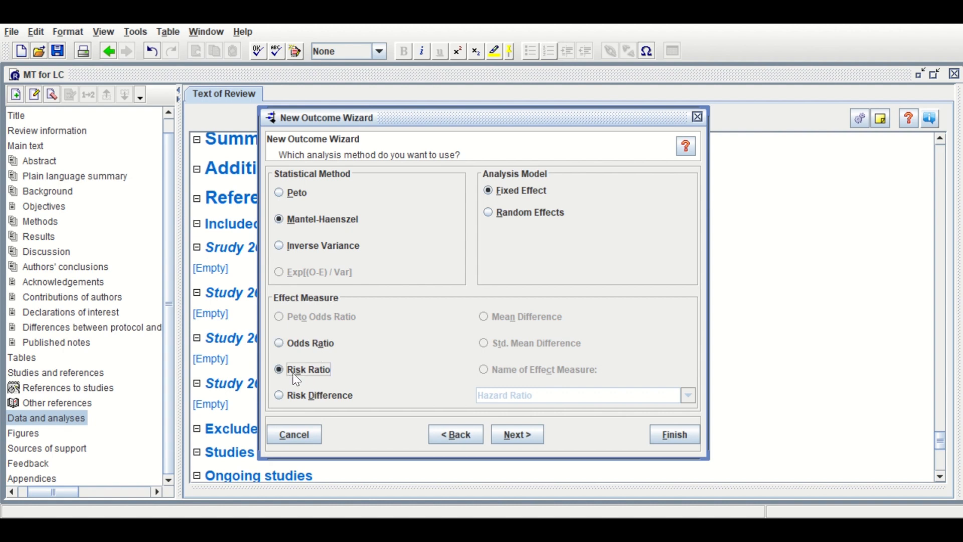
# Finish the outcome with Mantel-Haenszel fixed-effect risk ratio, 95% confidence intervals and sorting by study ID, and open it for editing
pyautogui.click(534, 437)
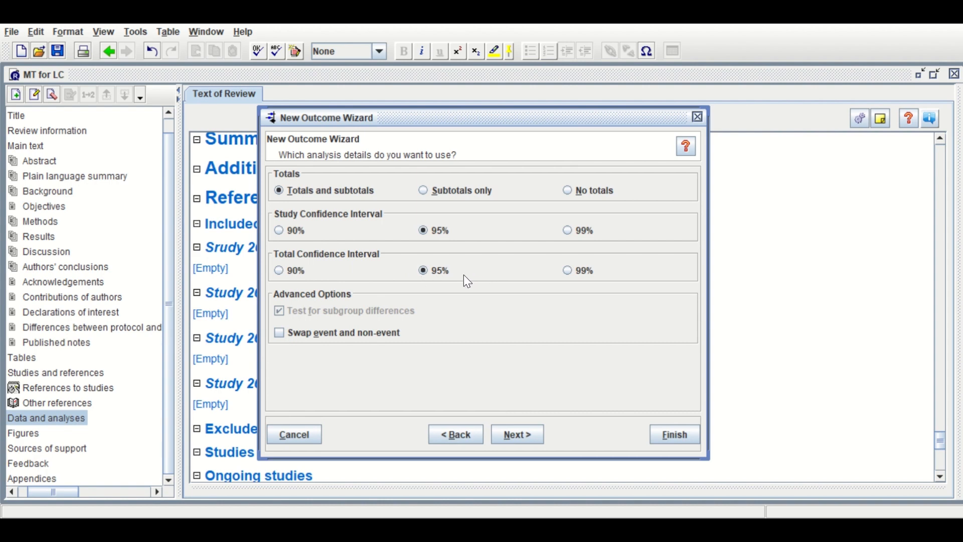
pyautogui.click(512, 434)
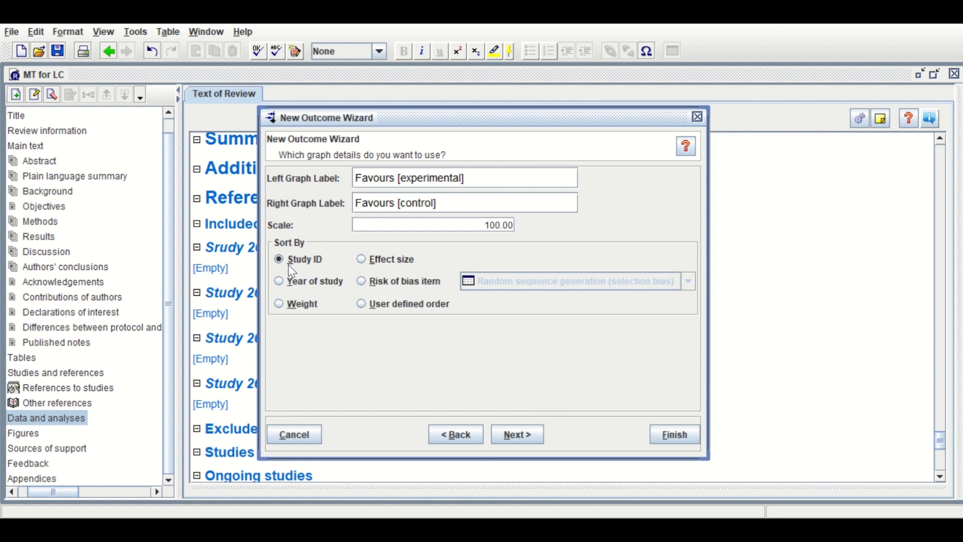
pyautogui.click(513, 432)
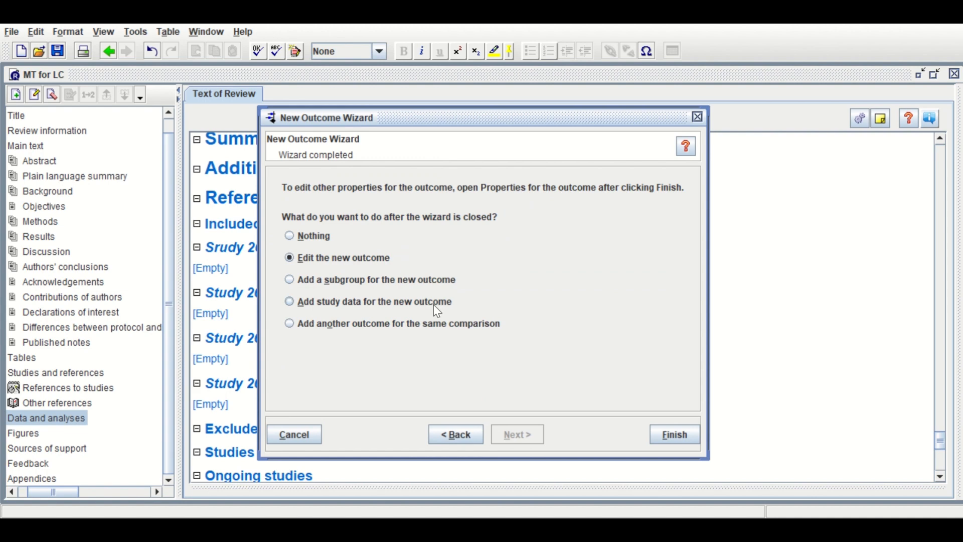
pyautogui.click(653, 435)
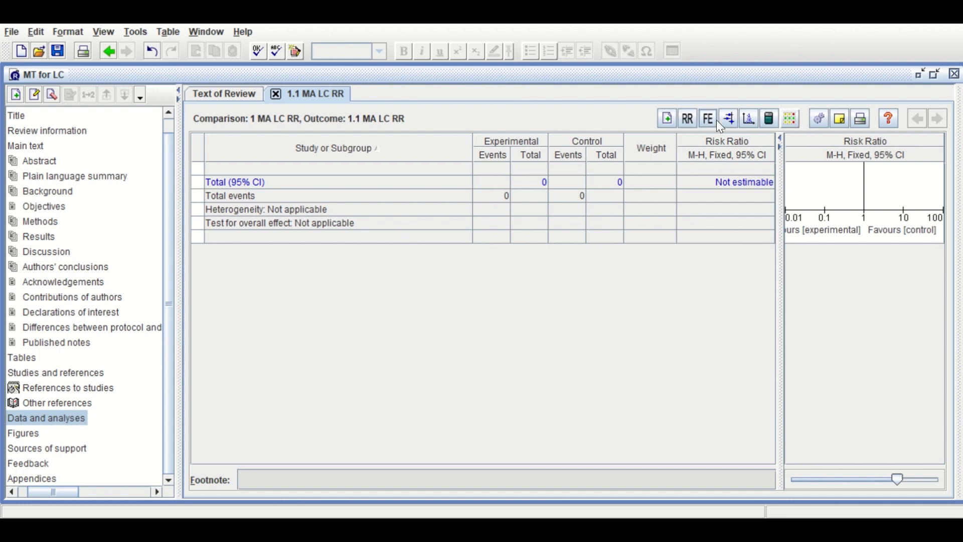
# Add study data to the outcome for all four included studies: Srudy 2023, Study 2016, Study 2019 and Study 2022
pyautogui.click(667, 118)
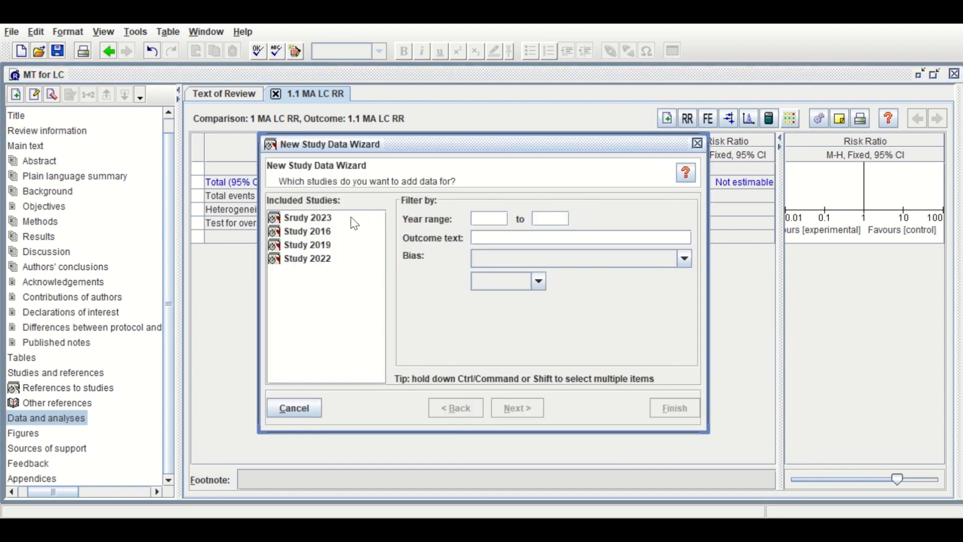
pyautogui.click(323, 217)
pyautogui.keyDown('ctrl'); pyautogui.click(312, 231); pyautogui.keyUp('ctrl')
pyautogui.keyDown('ctrl'); pyautogui.click(309, 245); pyautogui.keyUp('ctrl')
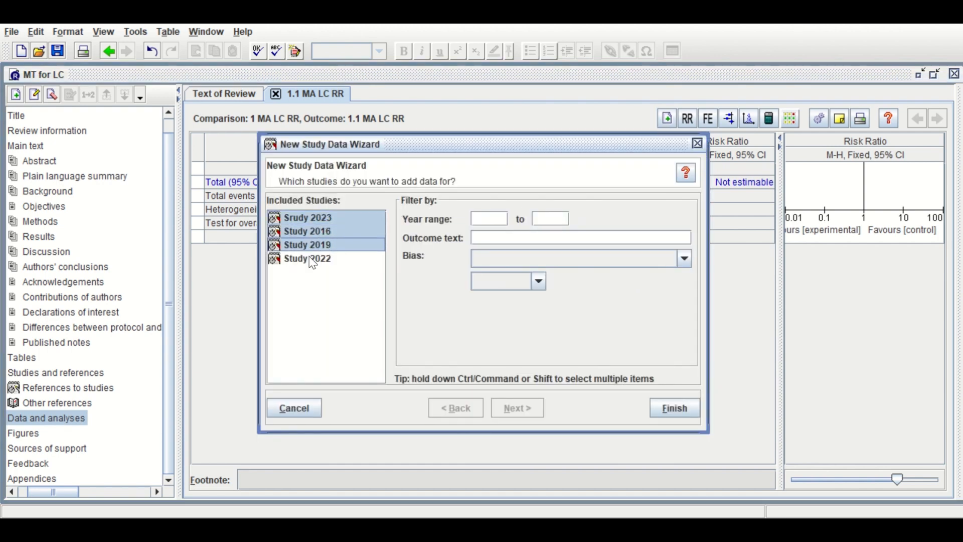
pyautogui.keyDown('ctrl'); pyautogui.click(312, 261); pyautogui.keyUp('ctrl')
pyautogui.click(674, 407)
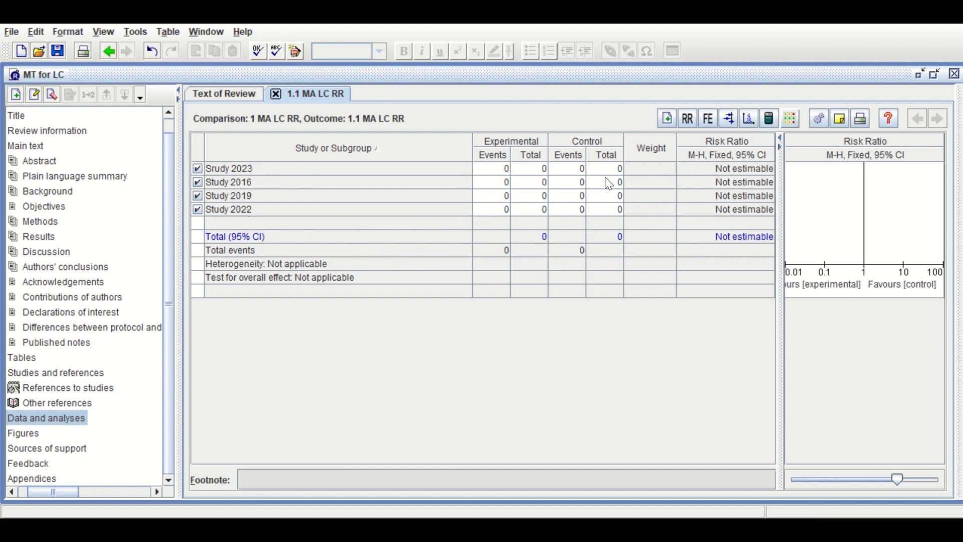
# Open the calculator for Srudy 2023 and show risk ratio calculations instead of odds ratio calculations
pyautogui.click(326, 170)
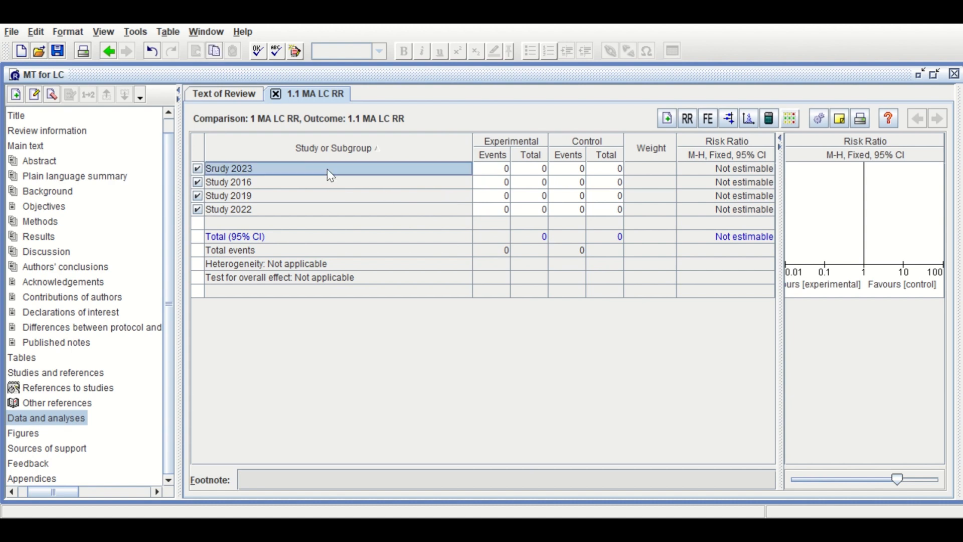
pyautogui.click(769, 118)
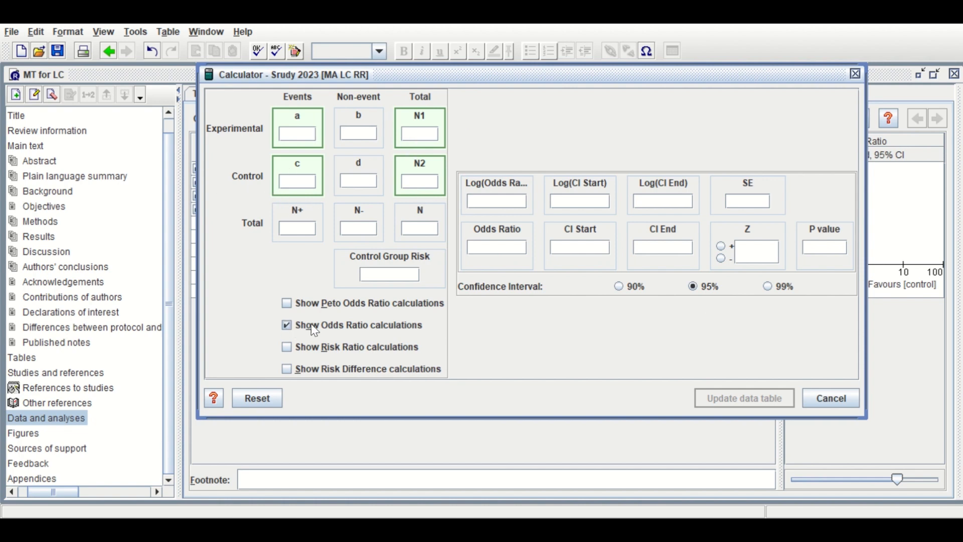
pyautogui.click(287, 327)
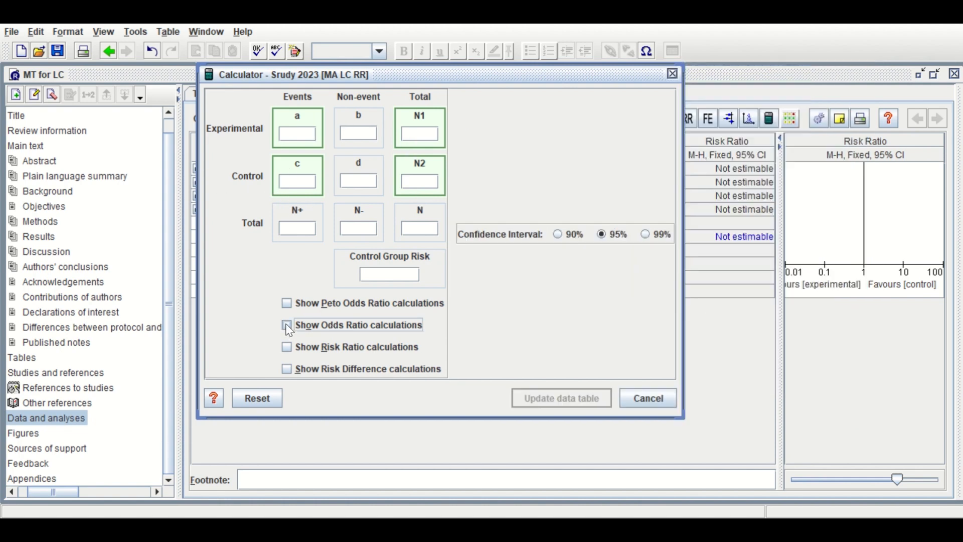
pyautogui.click(287, 348)
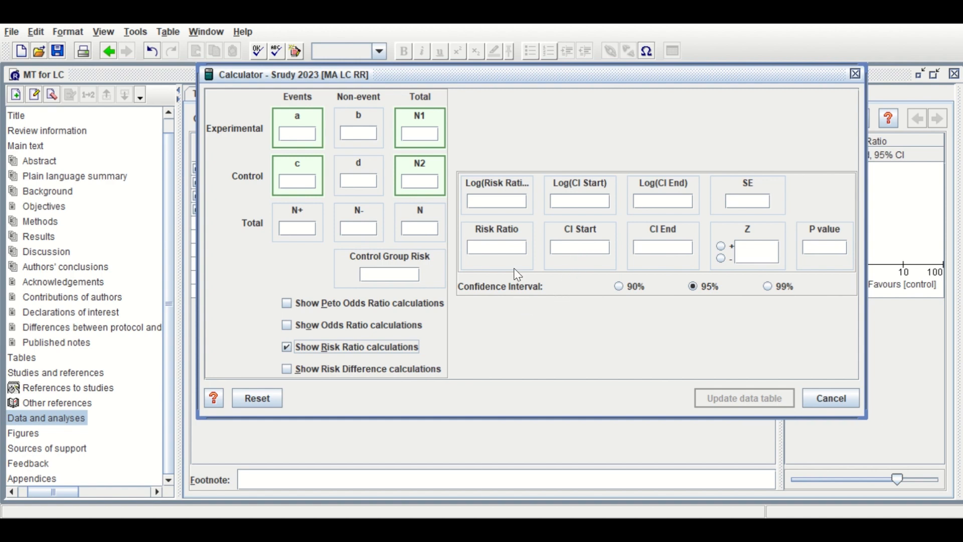
# Enter 12 events of 30 experimental and 3 events of 35 control for Srudy 2023 and update the data table
pyautogui.click(310, 132)
pyautogui.write('12')
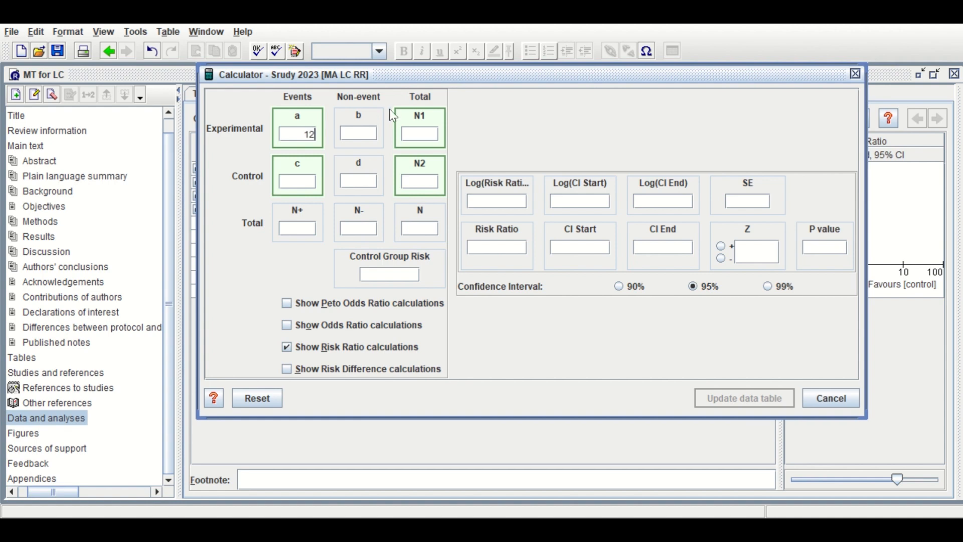
pyautogui.click(415, 137)
pyautogui.write('30')
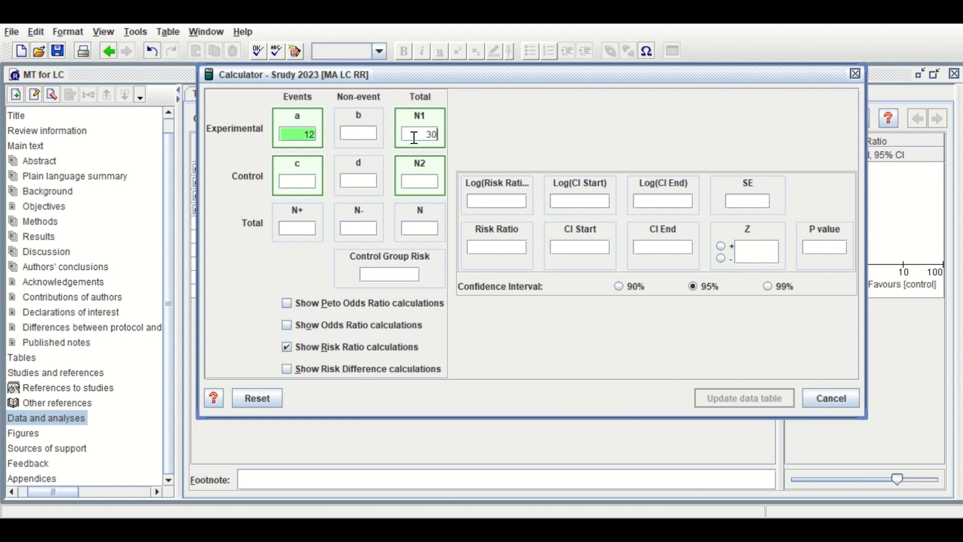
pyautogui.click(305, 184)
pyautogui.write('3')
pyautogui.click(415, 182)
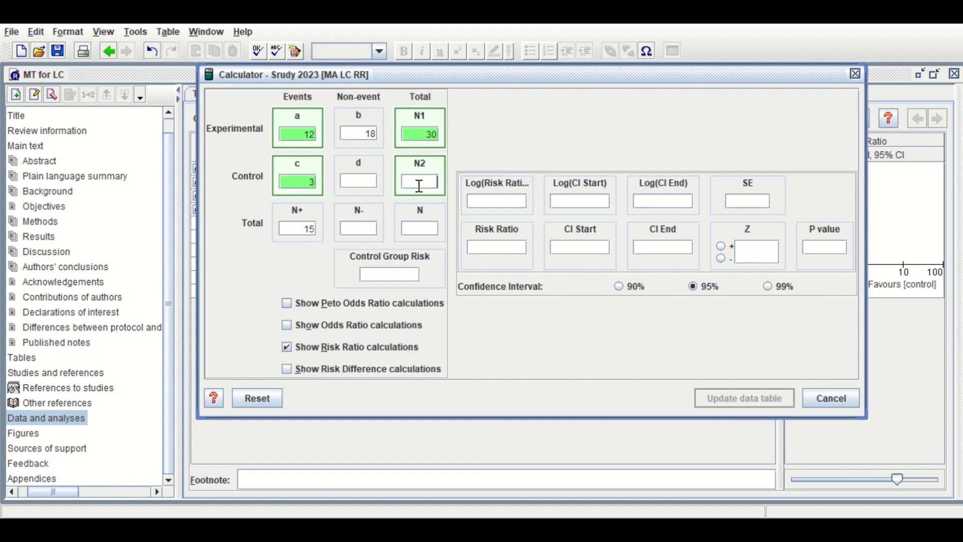
pyautogui.write('35')
pyautogui.press('Return')
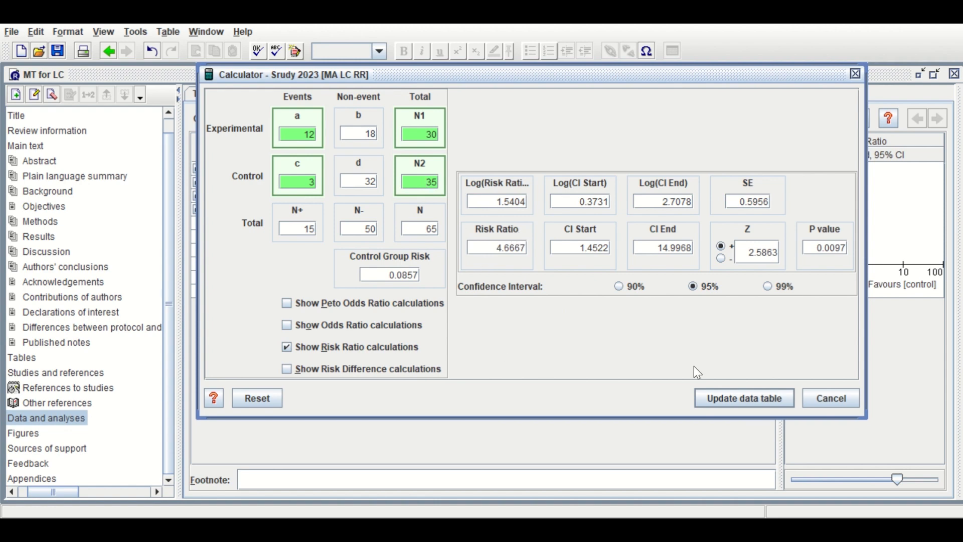
pyautogui.click(719, 400)
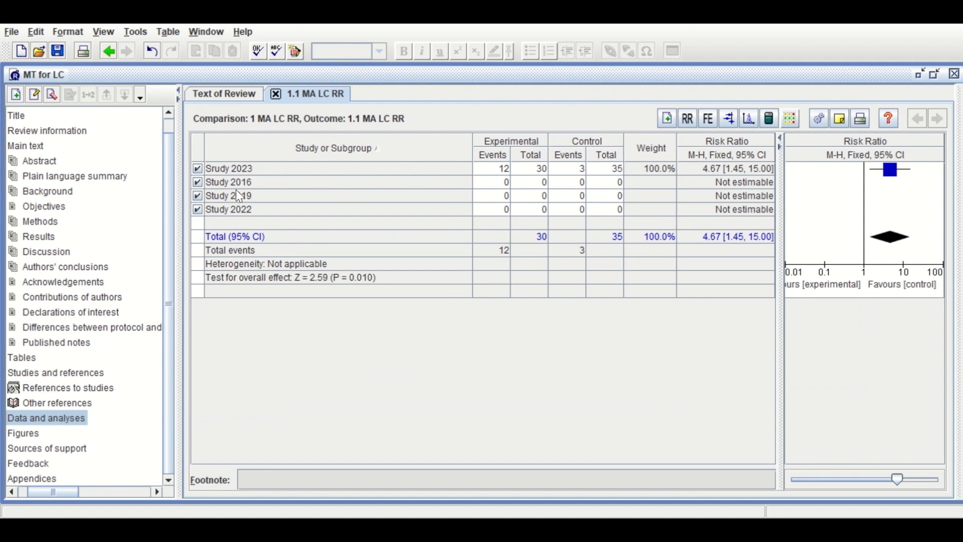
# Use the calculator to enter Study 2016's data, 19 of 40 experimental and 7 of 55 control, and update the data table
pyautogui.click(281, 183)
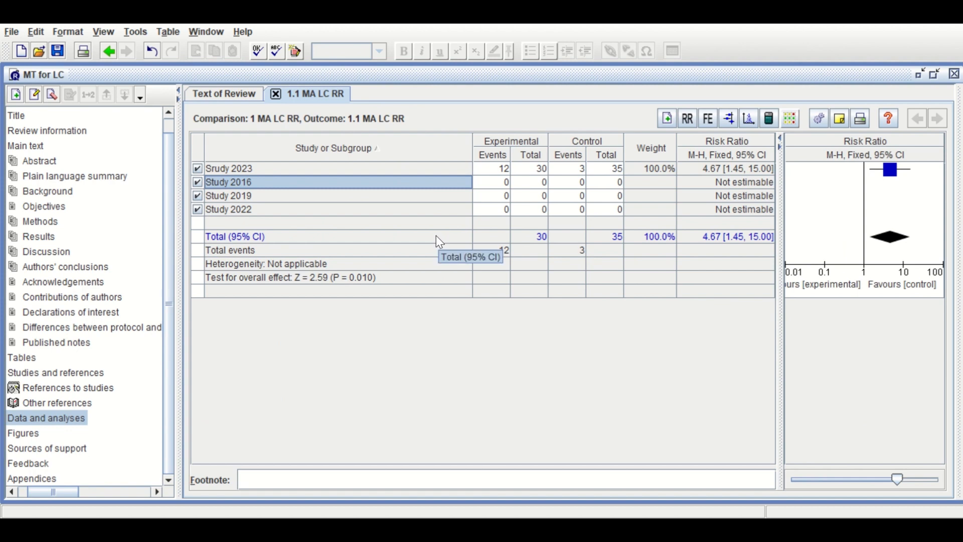
pyautogui.click(769, 121)
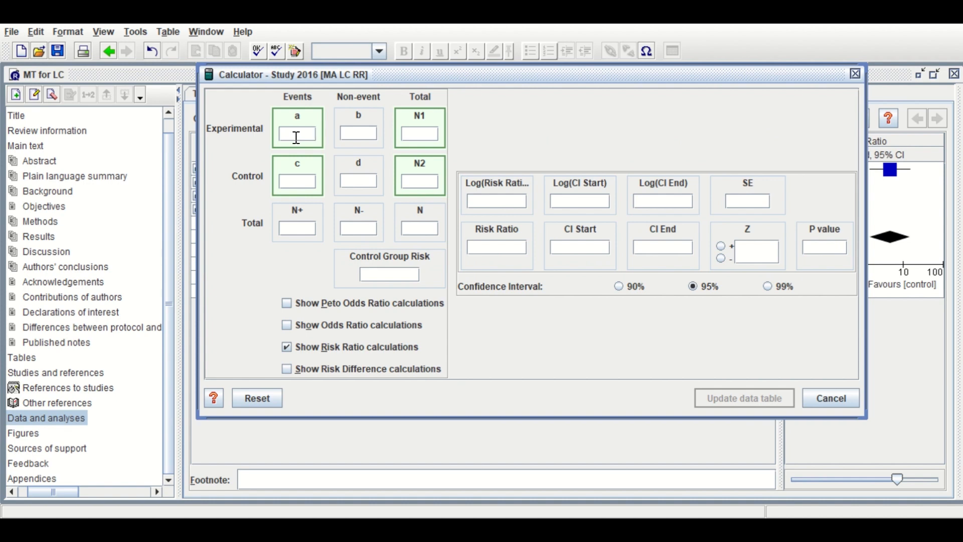
pyautogui.write('19')
pyautogui.press('Tab')
pyautogui.write('40')
pyautogui.press('Tab')
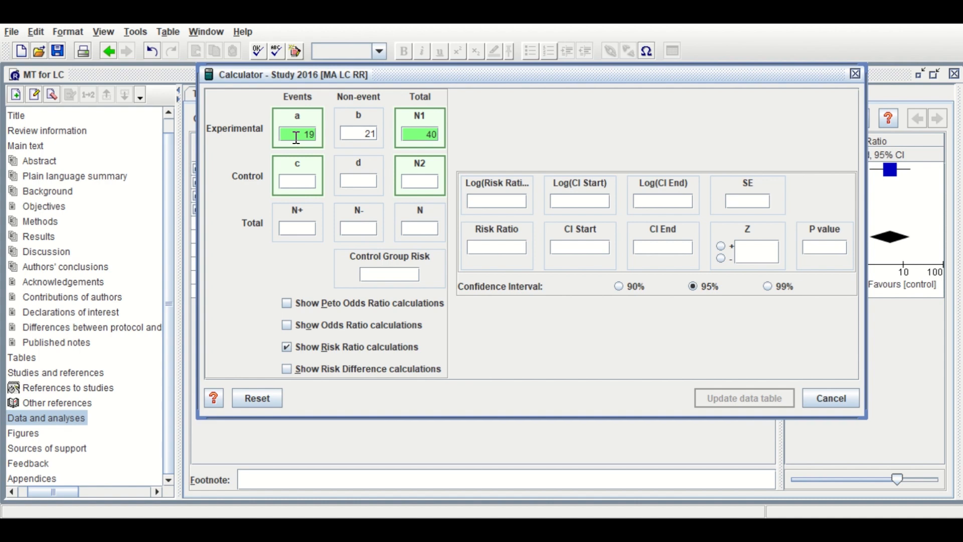
pyautogui.press('Tab')
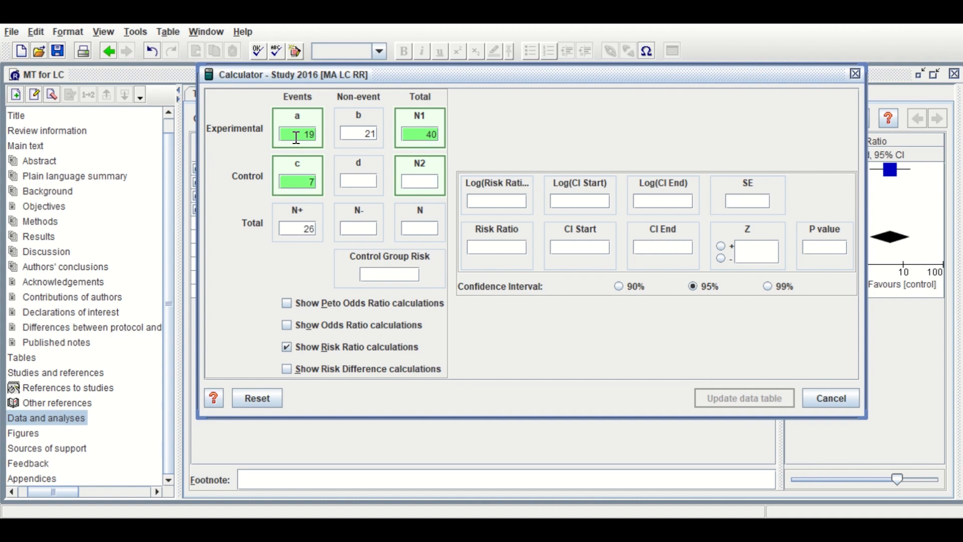
pyautogui.write('55')
pyautogui.press('Tab')
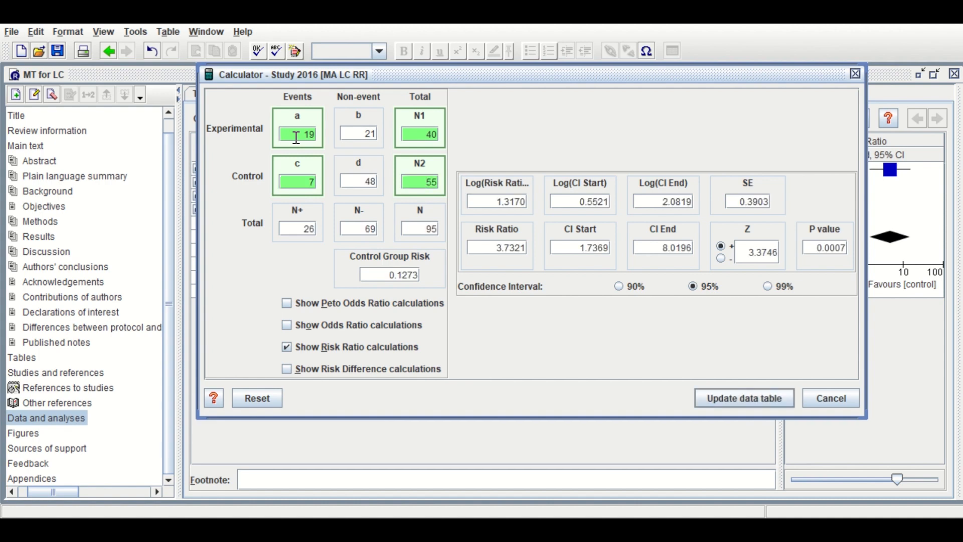
pyautogui.click(724, 399)
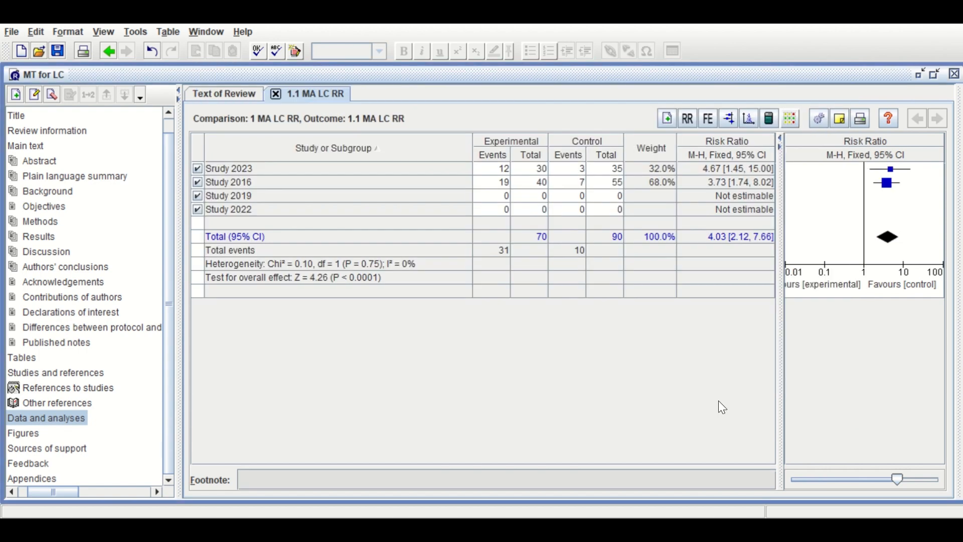
# Enter Study 2019's data directly in the table: 36 events of 74 experimental and 11 events of 61 control
pyautogui.click(374, 195)
pyautogui.click(499, 197)
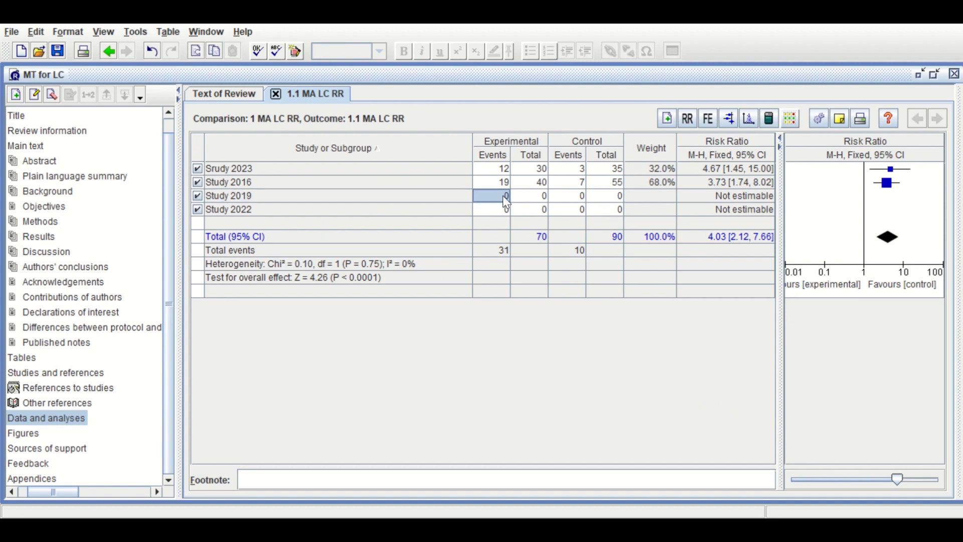
pyautogui.write('37')
pyautogui.press('BackSpace')
pyautogui.write('6')
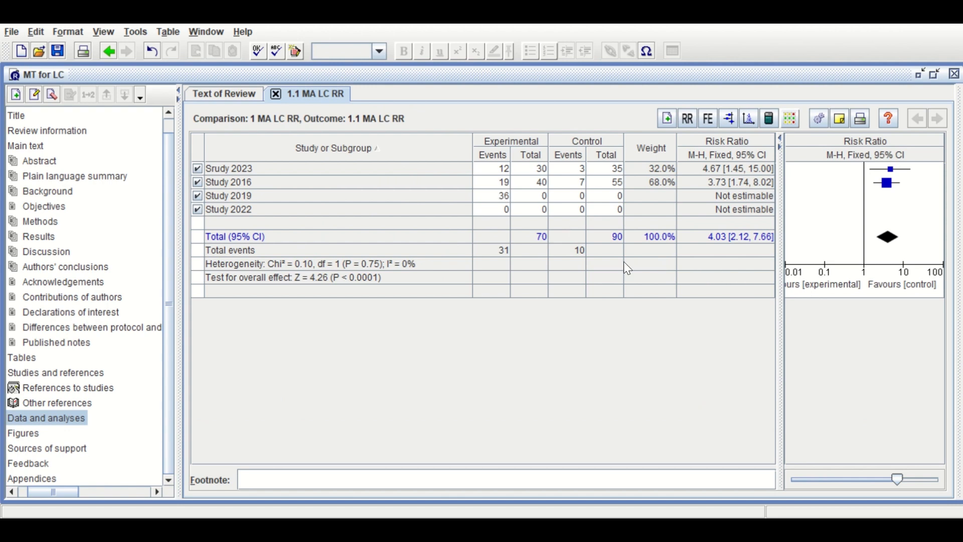
pyautogui.click(538, 198)
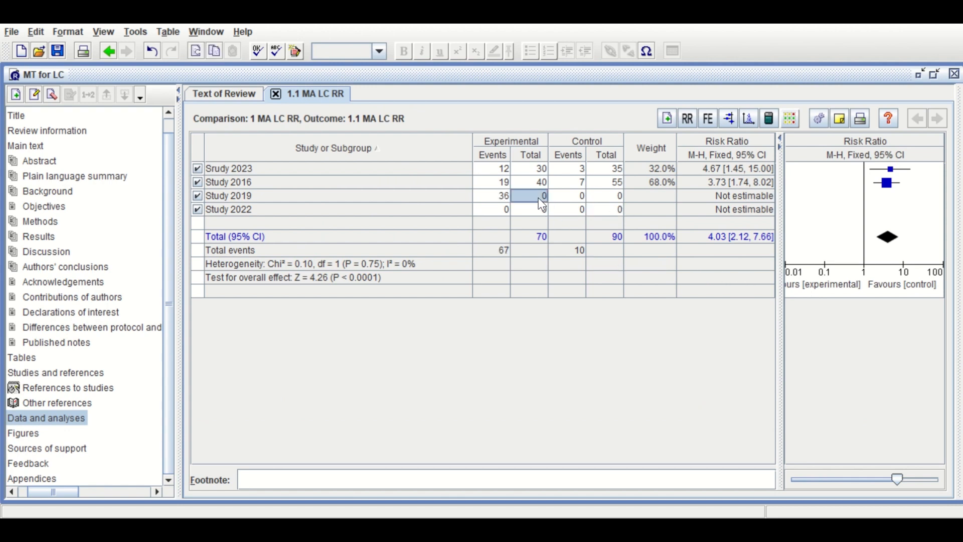
pyautogui.write('74')
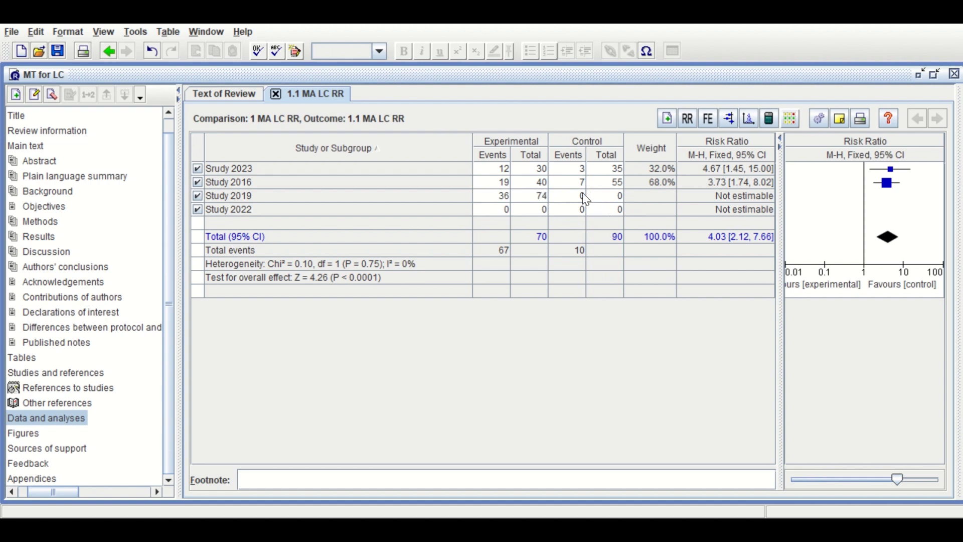
pyautogui.click(571, 196)
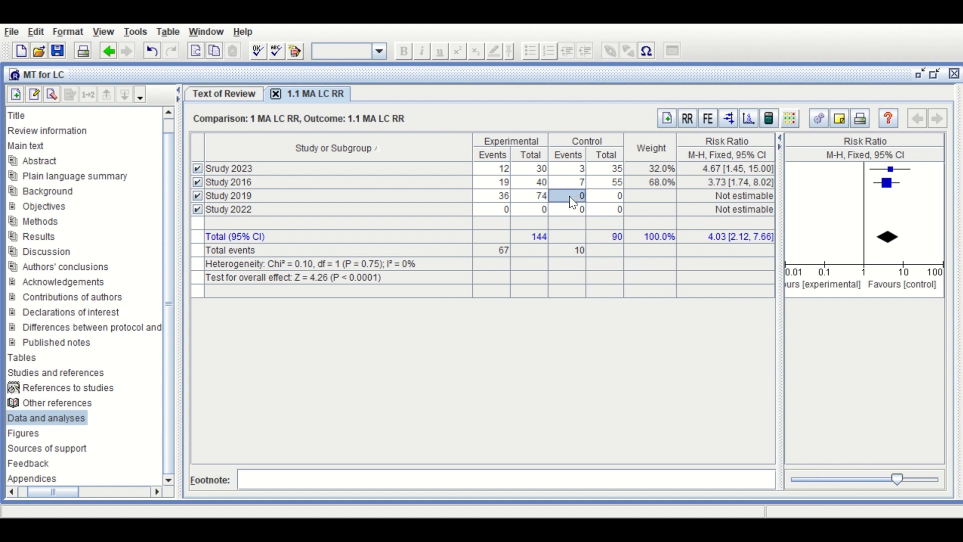
pyautogui.write('11')
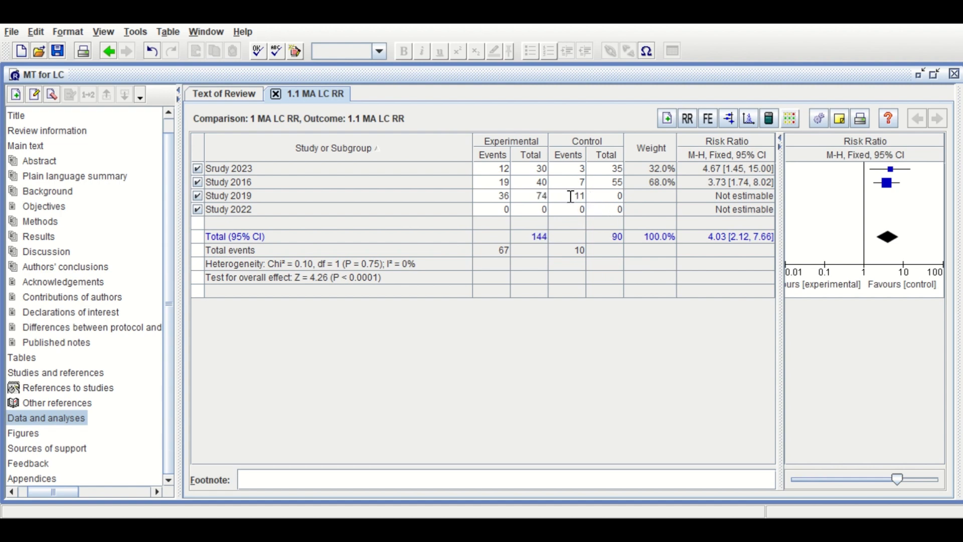
pyautogui.click(615, 196)
pyautogui.write('61')
pyautogui.press('Tab')
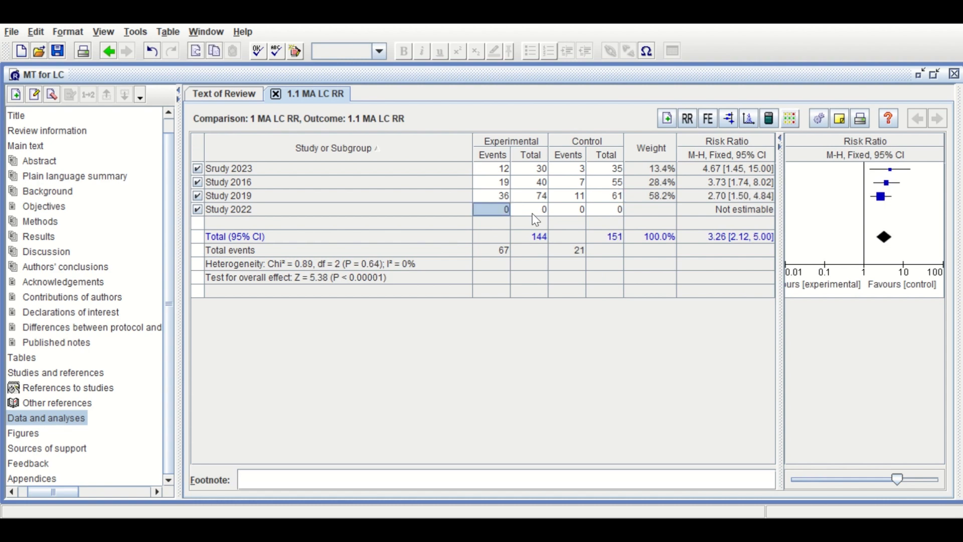
# Fill in Study 2022's row with 23 events of 42 experimental and 10 events of 51 control
pyautogui.write('23')
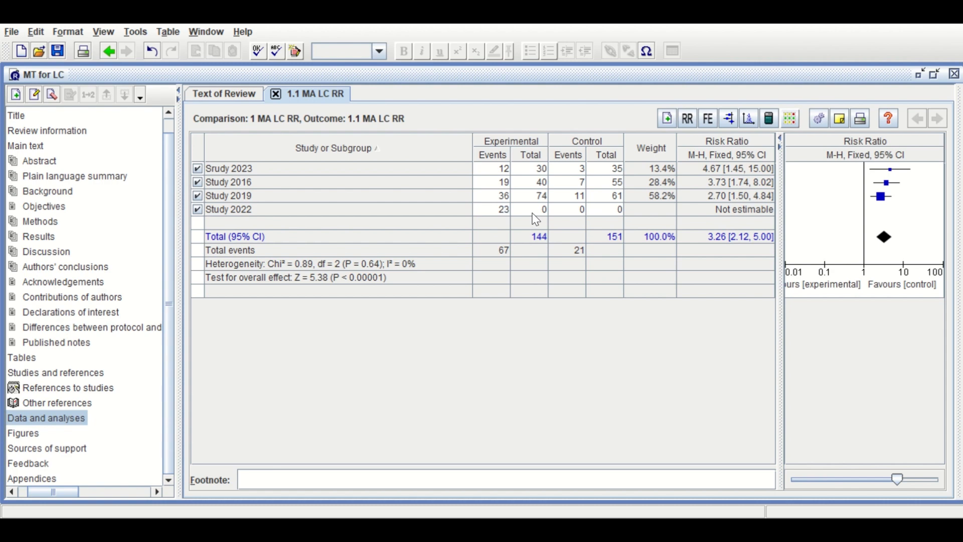
pyautogui.click(536, 211)
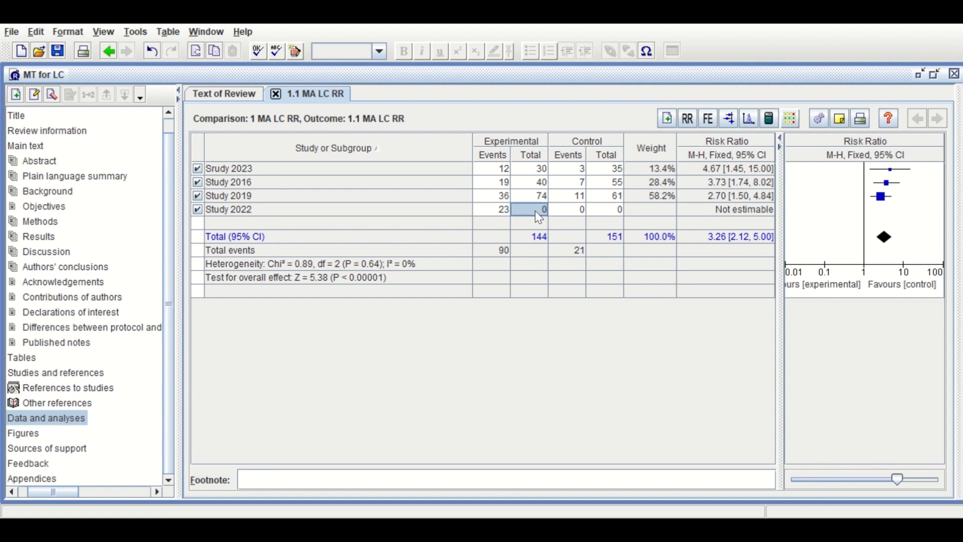
pyautogui.write('42')
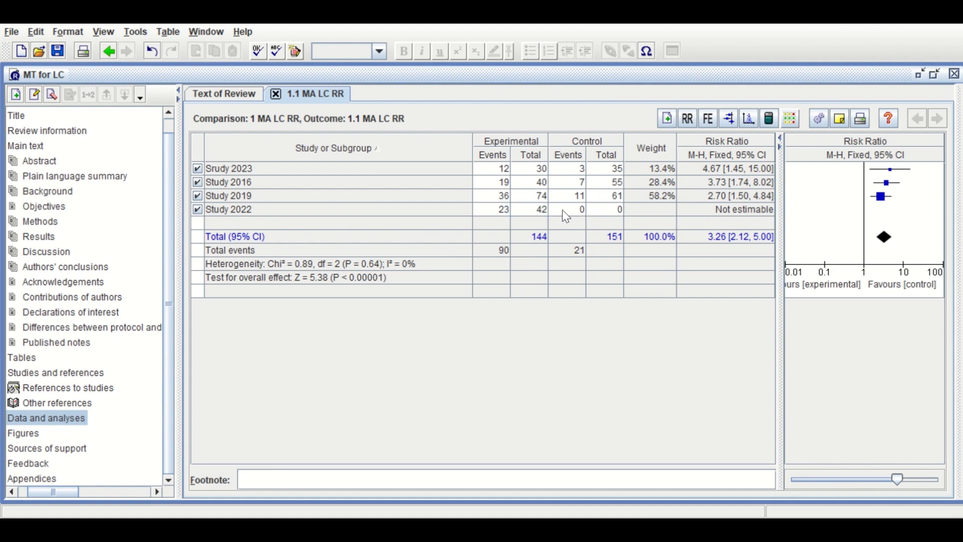
pyautogui.click(563, 211)
pyautogui.write('10')
pyautogui.click(611, 205)
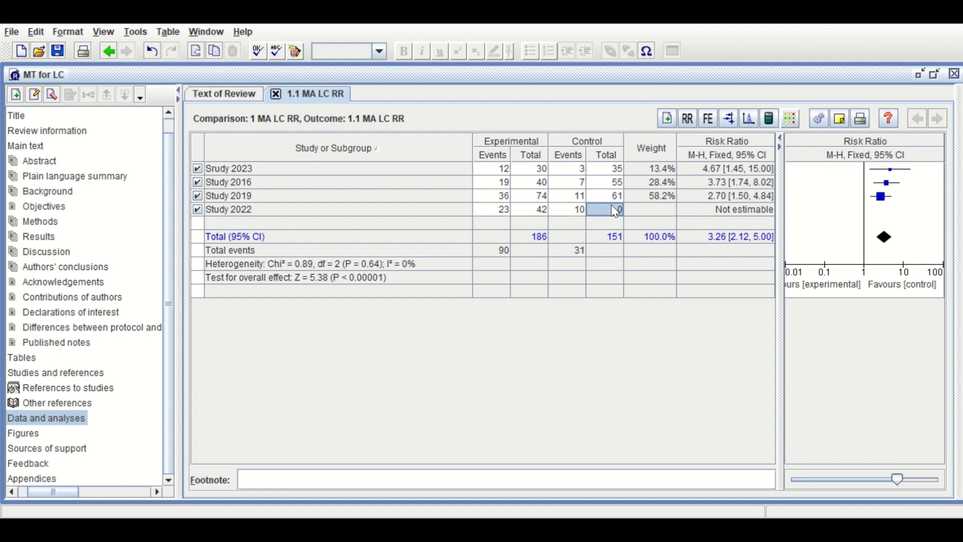
pyautogui.write('51')
pyautogui.press('Return')
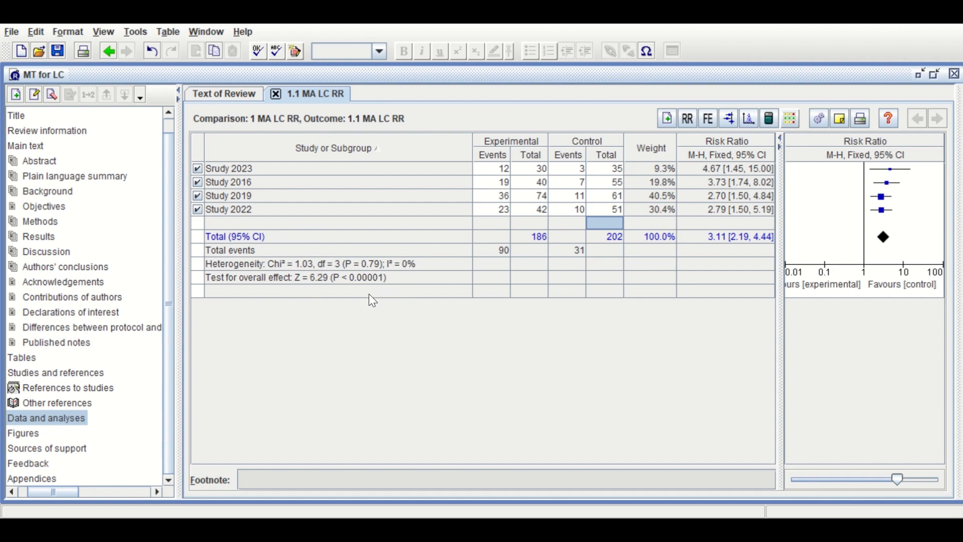
# Switch the analysis model to random effects and back to fixed effect, and open the outcome's forest plot for viewing
pyautogui.click(709, 120)
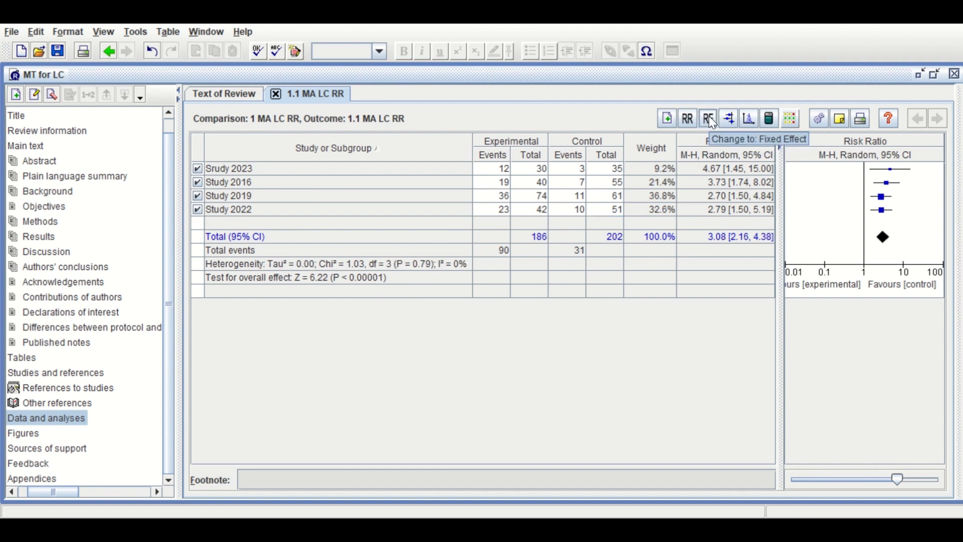
pyautogui.click(709, 118)
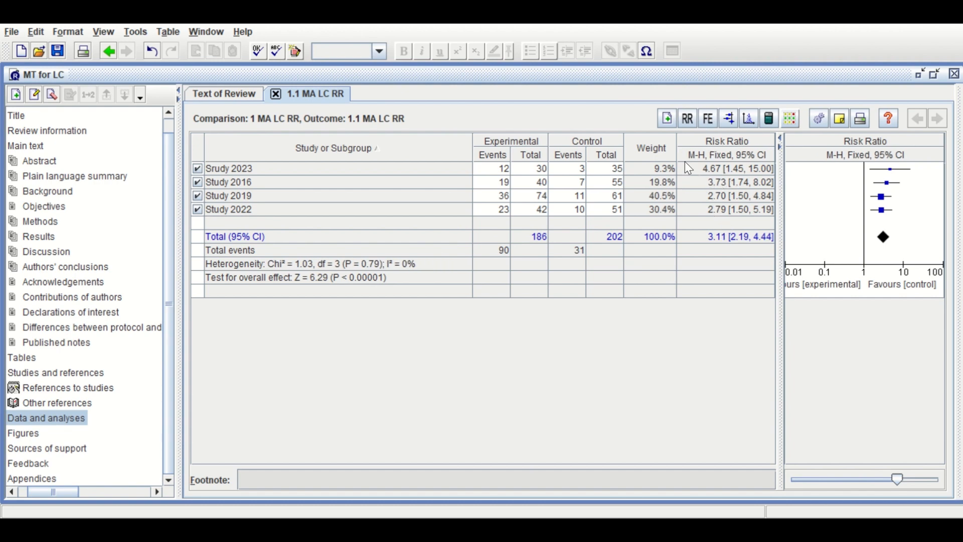
pyautogui.click(728, 120)
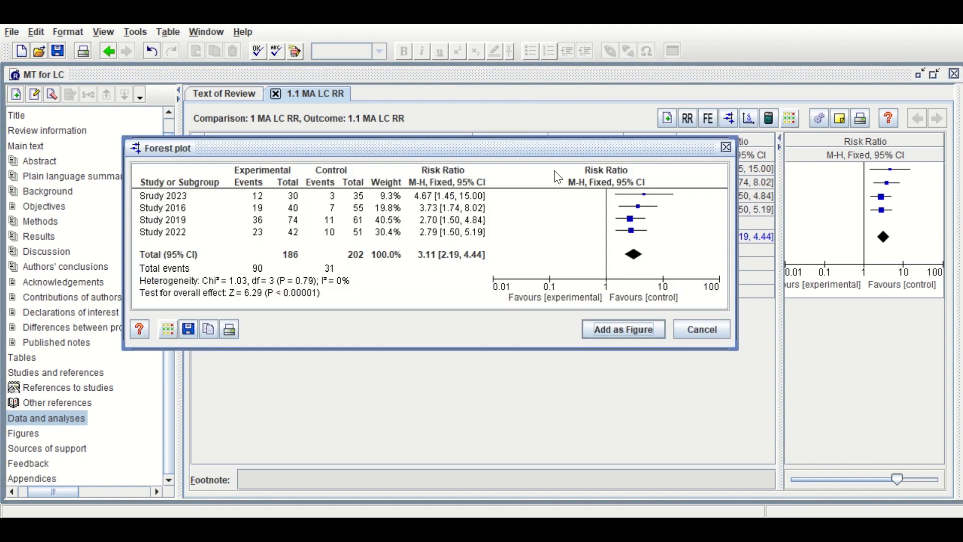
pyautogui.moveTo(500, 150); pyautogui.dragTo(521, 123)
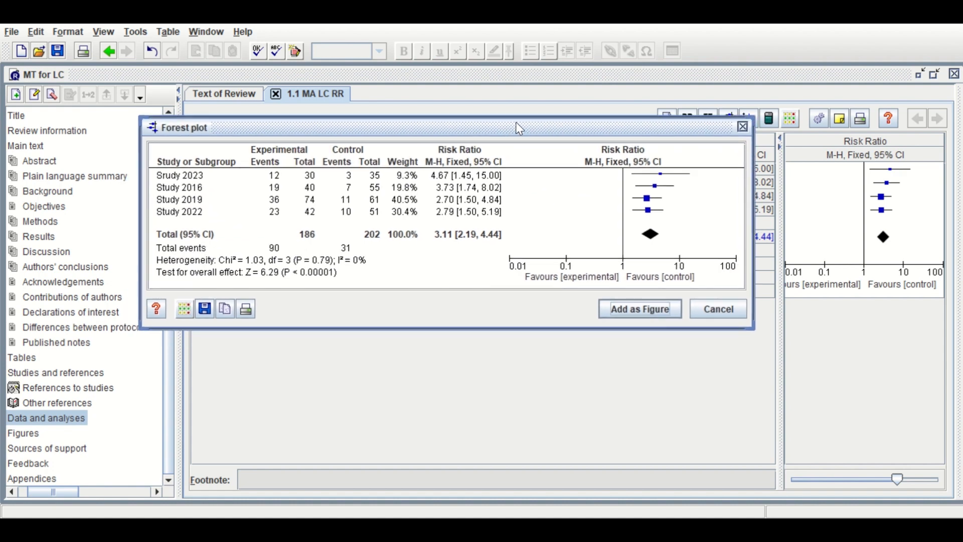